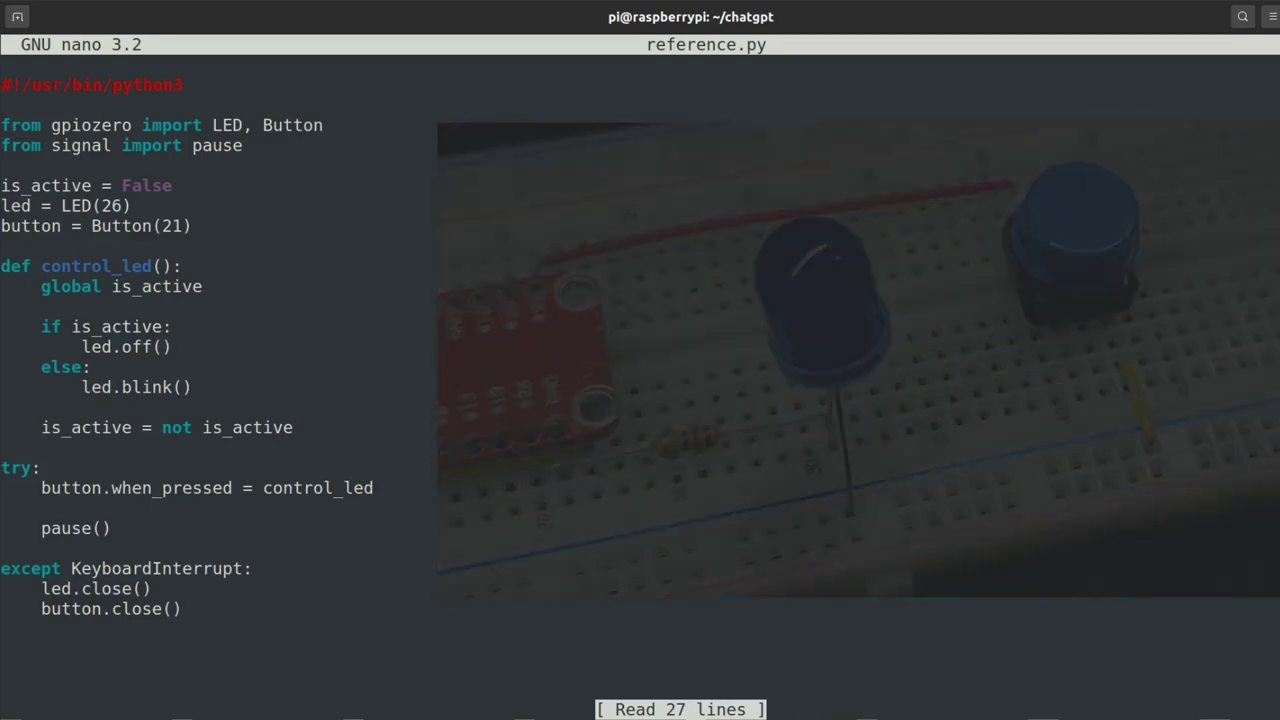
Step: Stop the running reference.py LED-and-button script with Ctrl+C, back at a fresh shell prompt
key(ctrl+c)
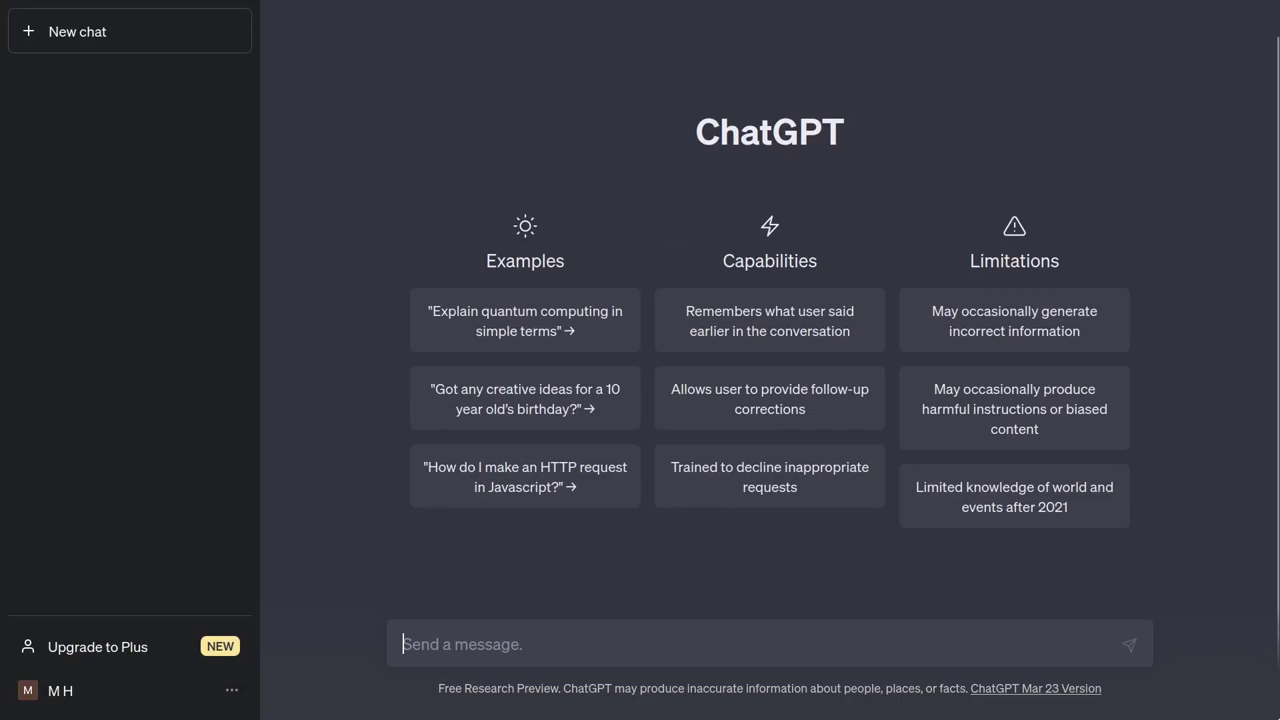
Step: Ask ChatGPT for a Python program that continuously blinks a GPIO 26 LED, toggled by a GPIO 21 button
text(Write a Python program for Raspberry Pi to continuously blink an LED, connected to GPIO 26. Blinking start/stop will be controlled by a button, connected to GPIO 21. Exit gracefully through Ctrl+c, closing all breadboard comp)
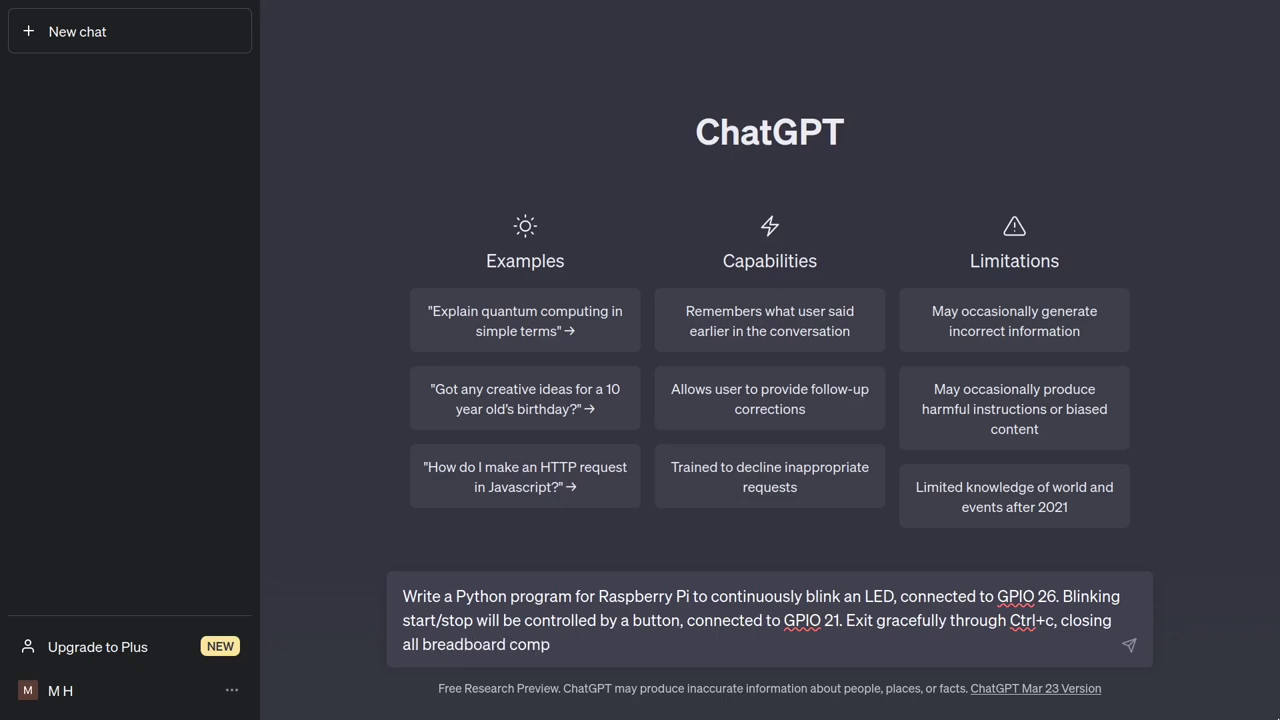
text(onents)
key(Return)
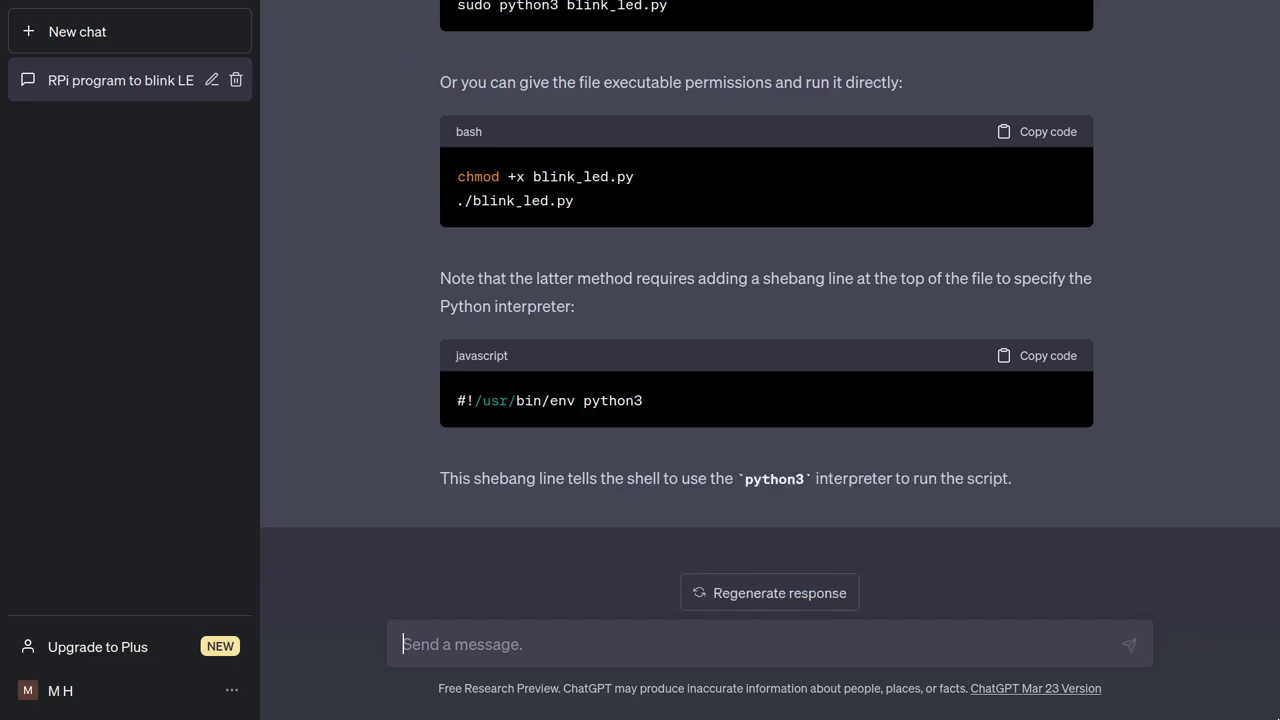
scroll(1126, 459, up, 2)
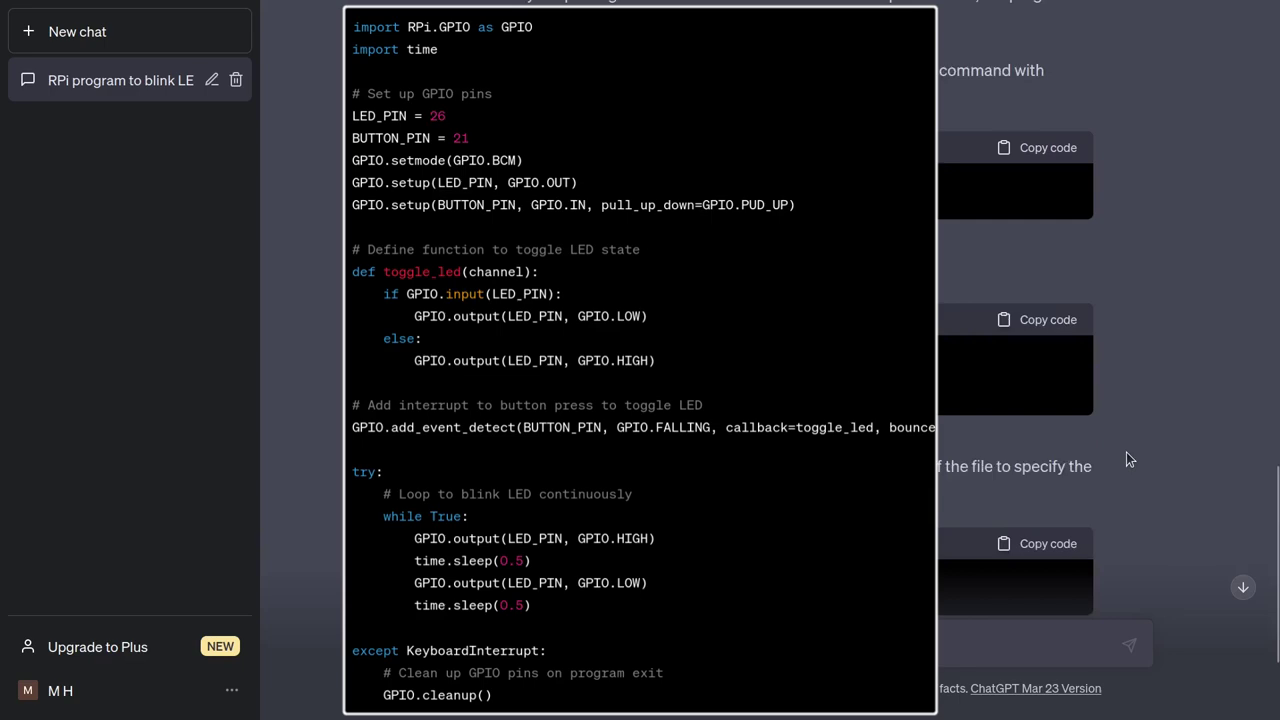
Step: Send the follow-up 'Are you sure? sudo has not been required to access GPIO on Raspberry Pi in years!'
scroll(1200, 530, down, 2)
text(Are)
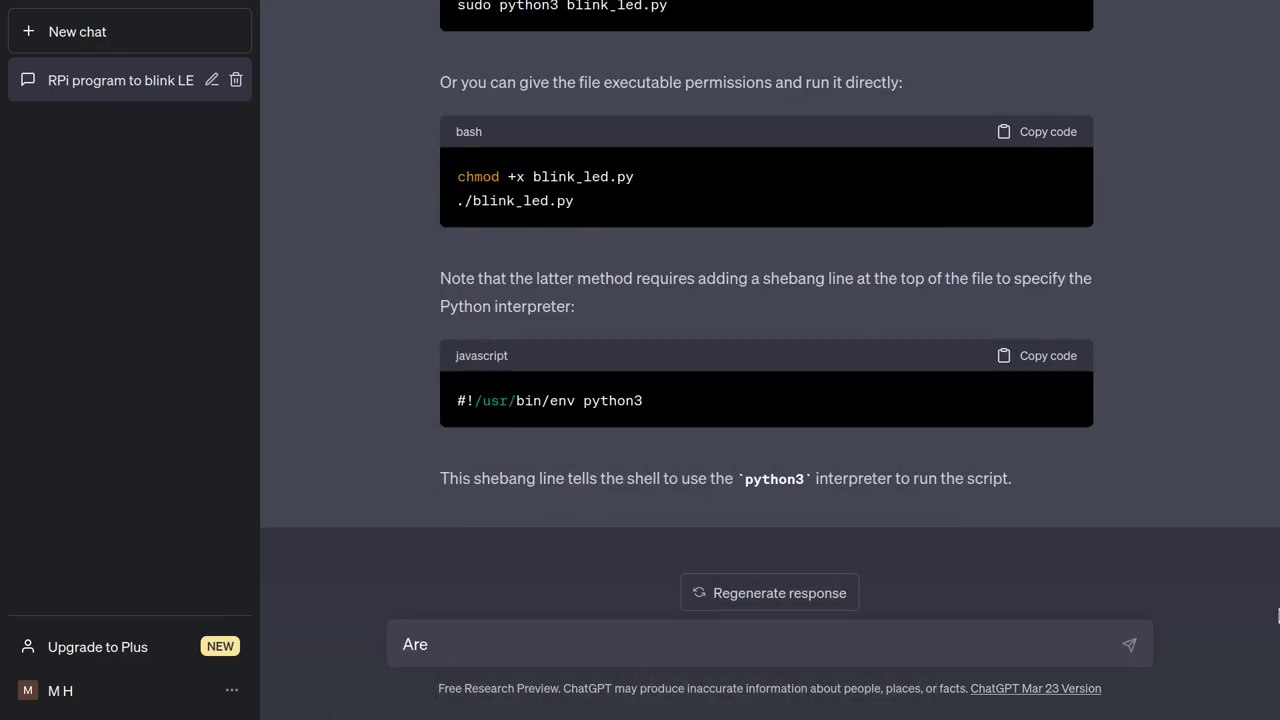
text( you sure? sudo has not been require)
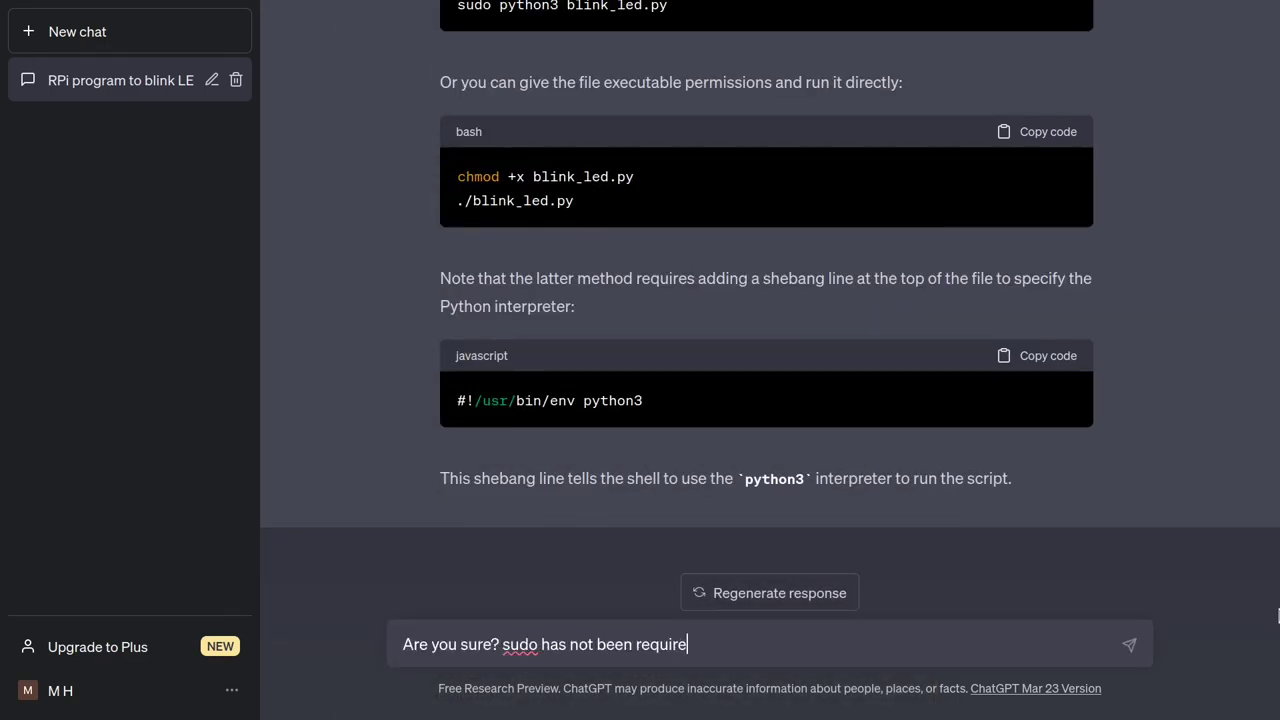
text(d to access GPIO on Raspberry Pi in years!)
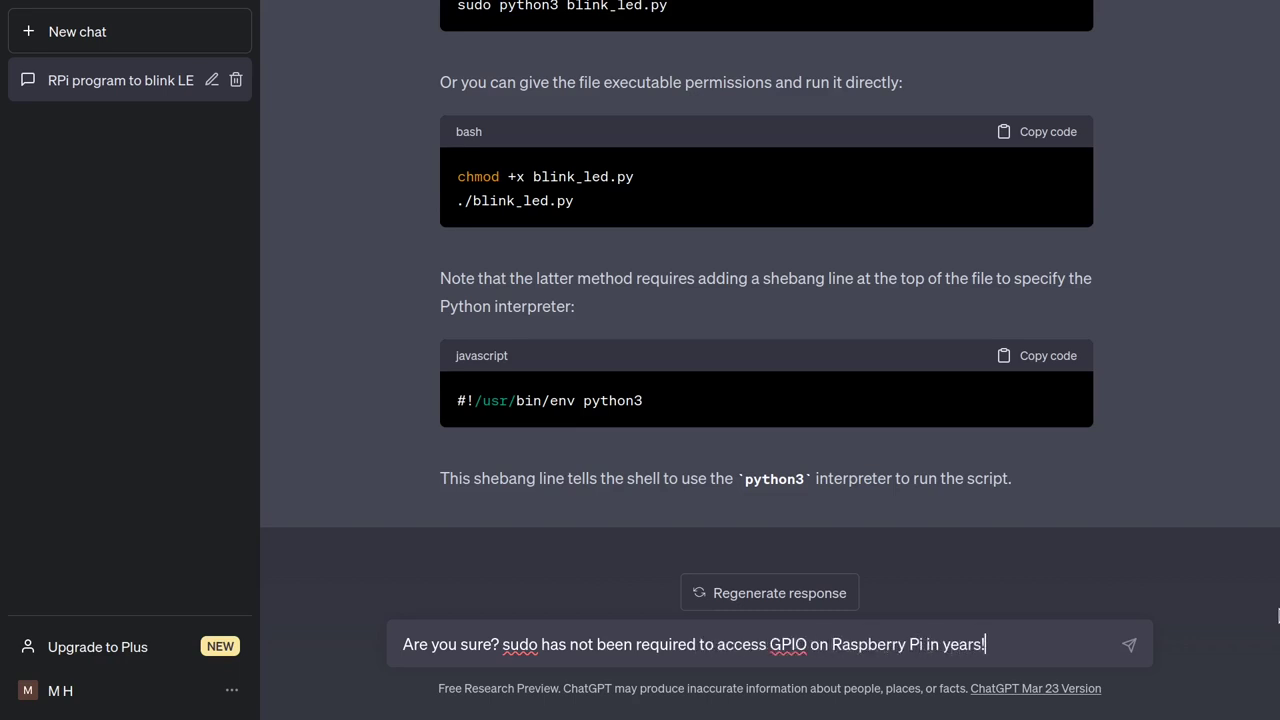
key(Return)
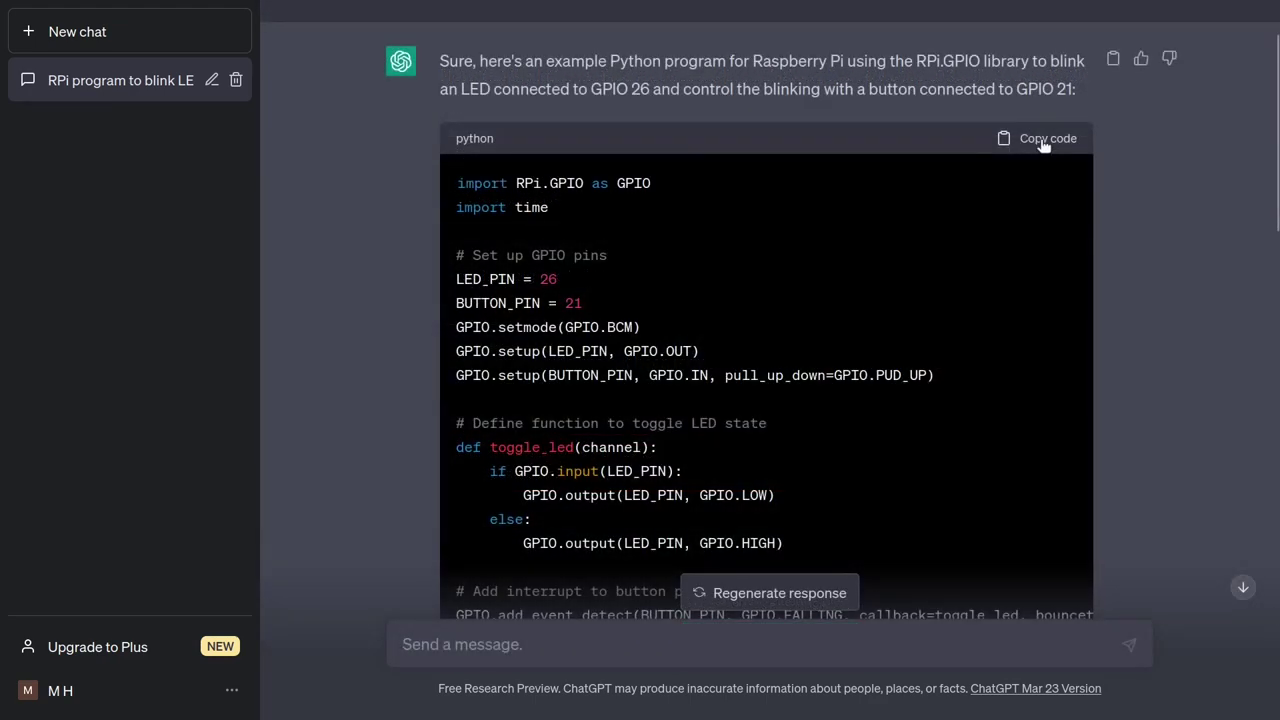
Step: Paste ChatGPT's blink code into a new blink_led.py in nano and save it
click(1050, 150)
text(nan)
text(o blink_led.py)
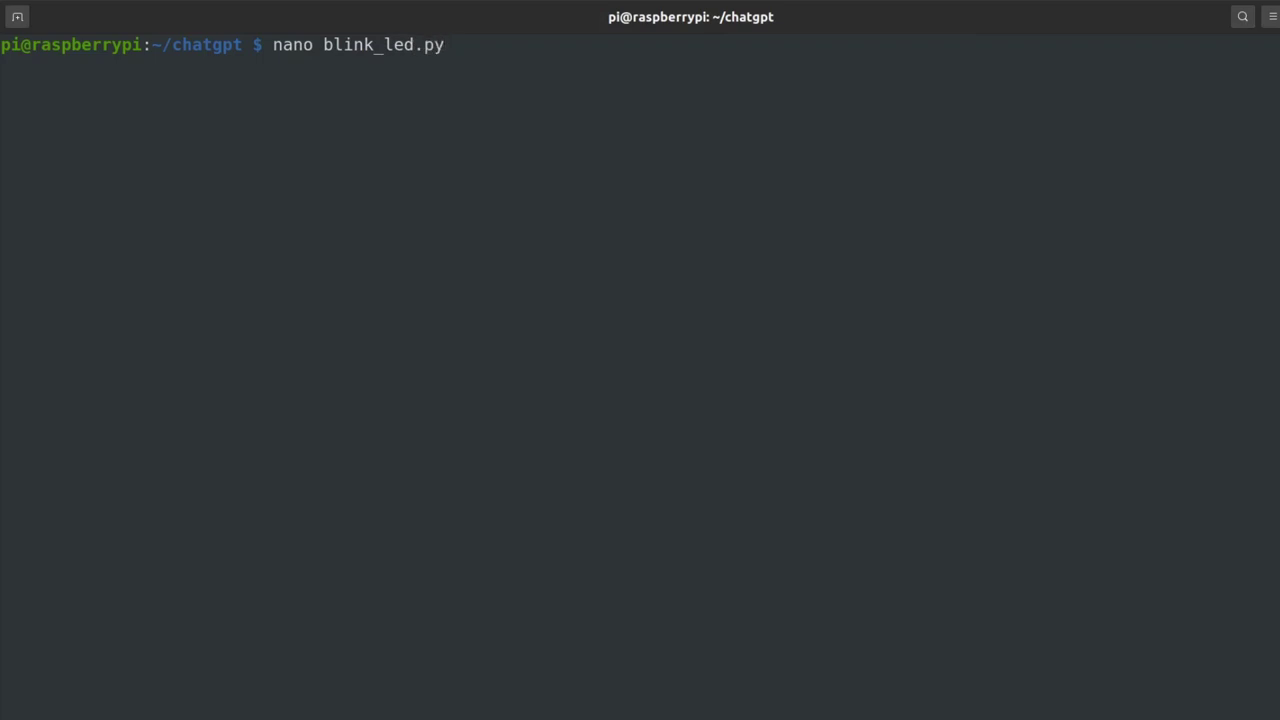
key(Return)
key(ctrl+shift+v)
key(ctrl+o)
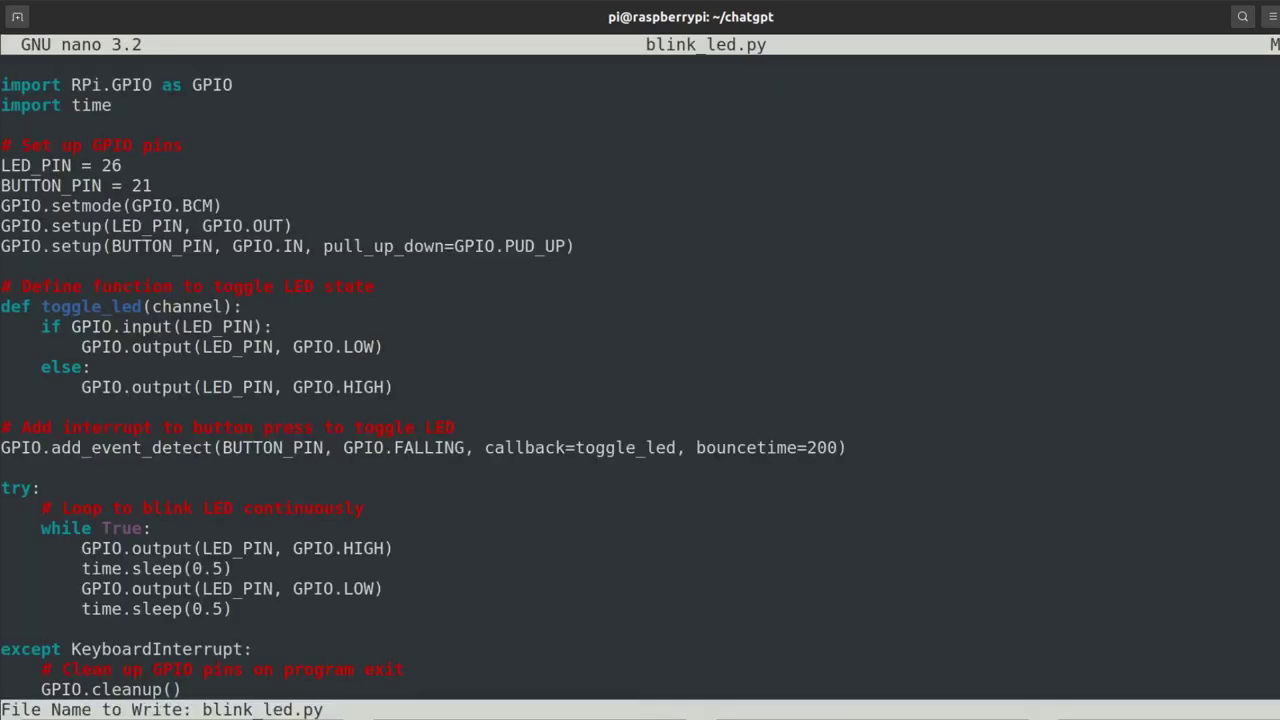
key(Return)
key(ctrl+x)
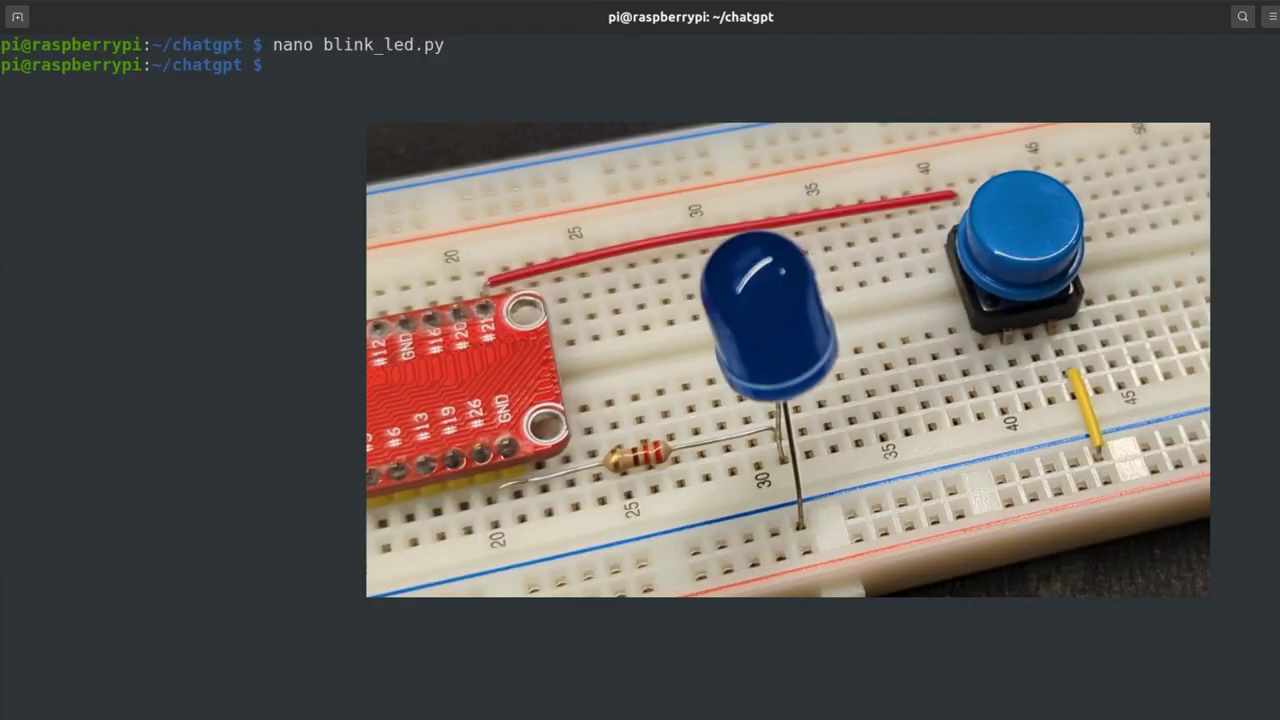
Step: Run python3 blink_led.py to blink the LED, then stop it with Ctrl+C
text(python3 blink_led.py)
key(Return)
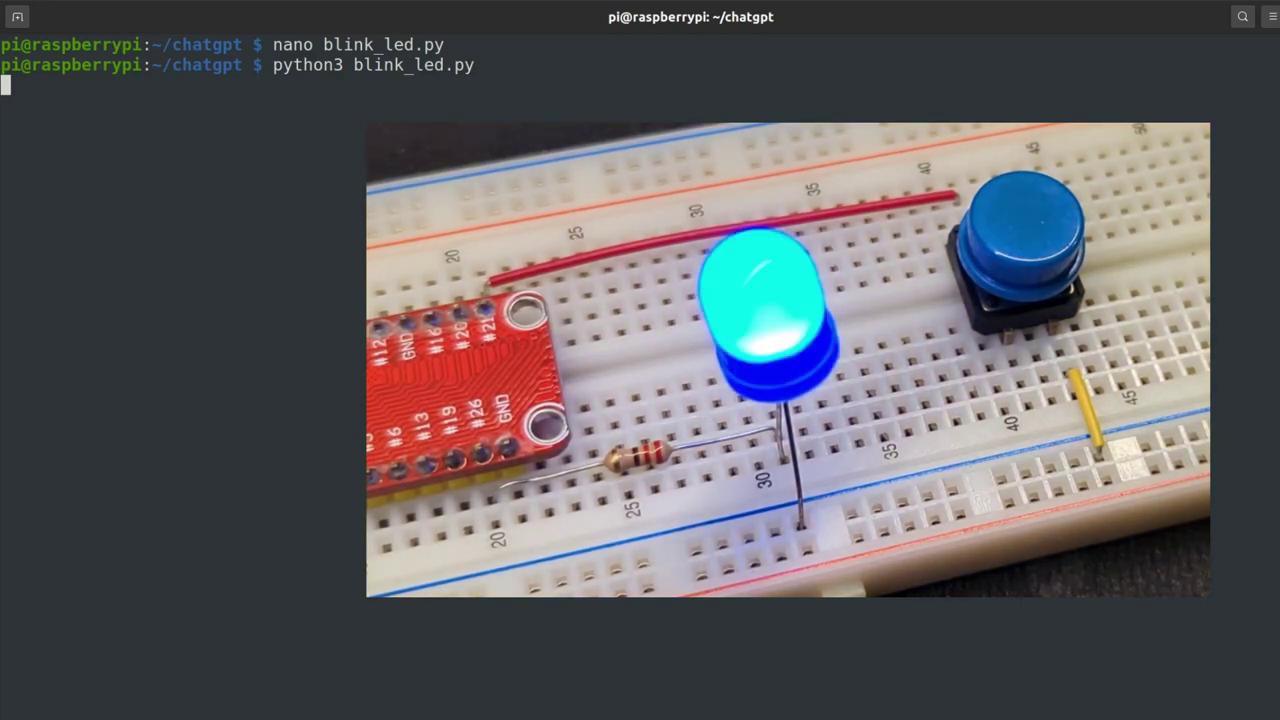
key(ctrl+c)
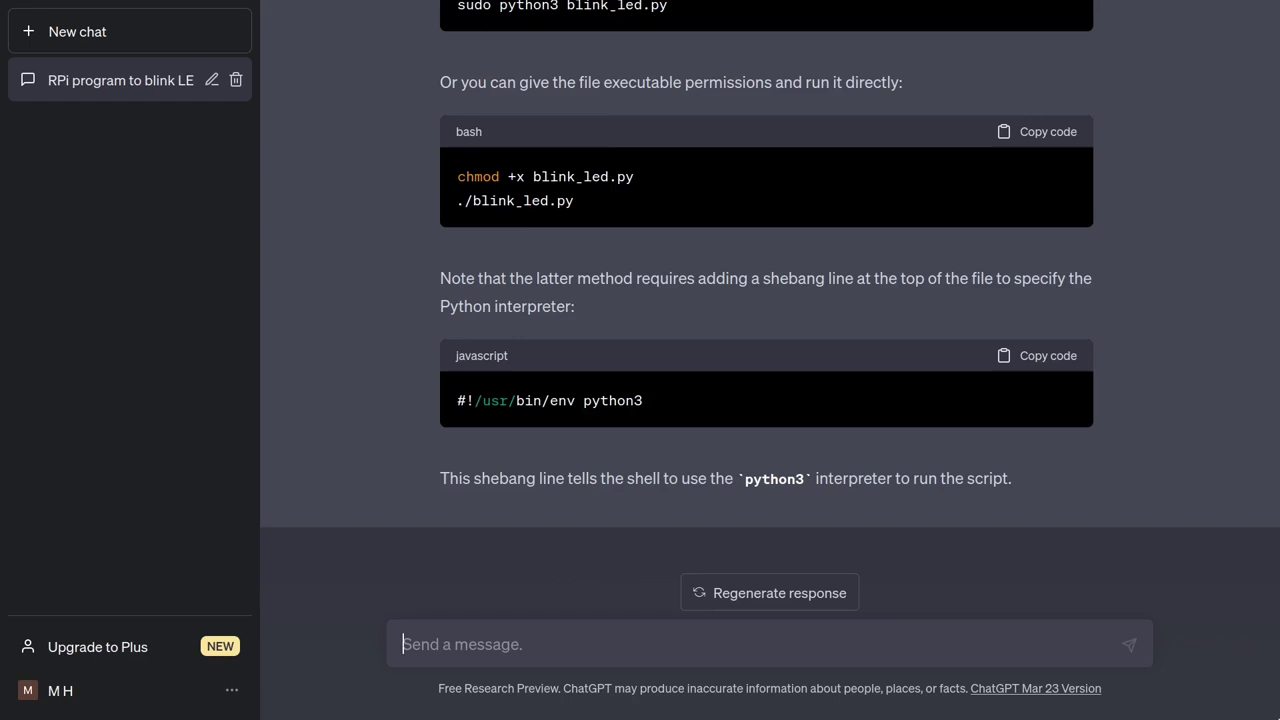
Step: Resend the sudo question: 'sudo has not been required for GPIO access with Raspberry Pi in years!'
text(Are you sure? sudo has not been required for GPIO access with Raspberry Pi in years!)
key(Return)
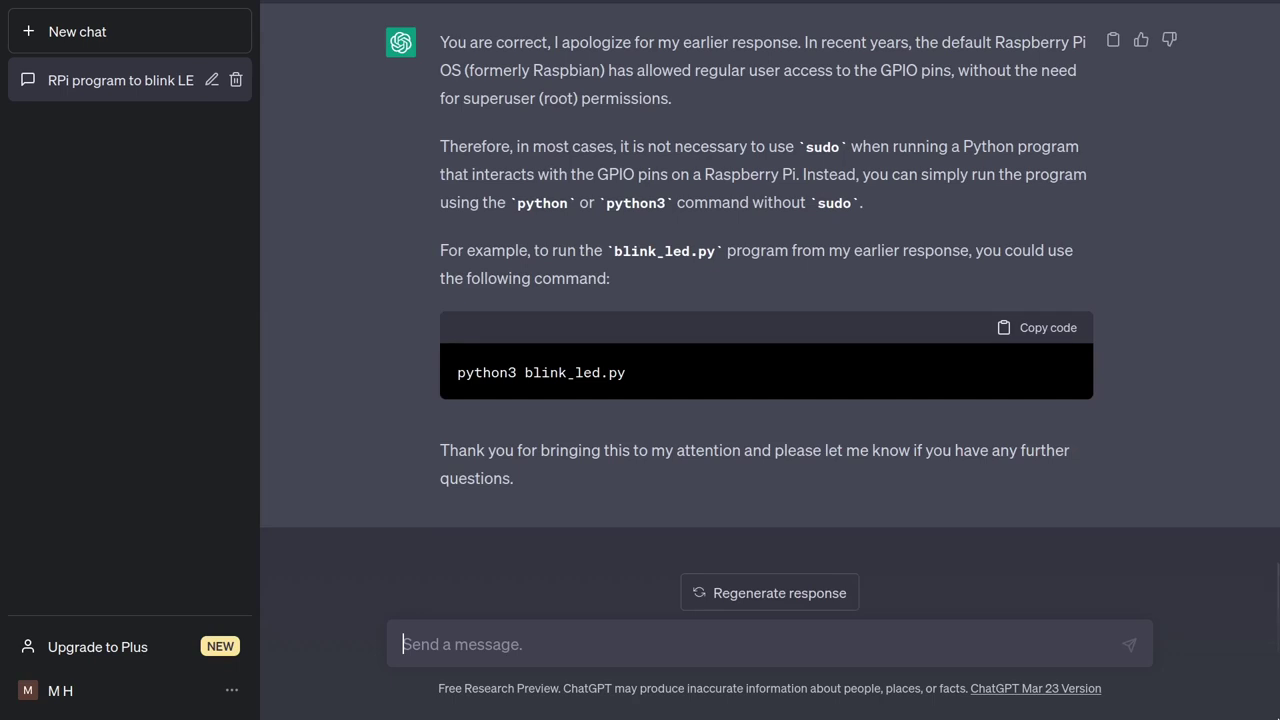
scroll(770, 300, up, 1)
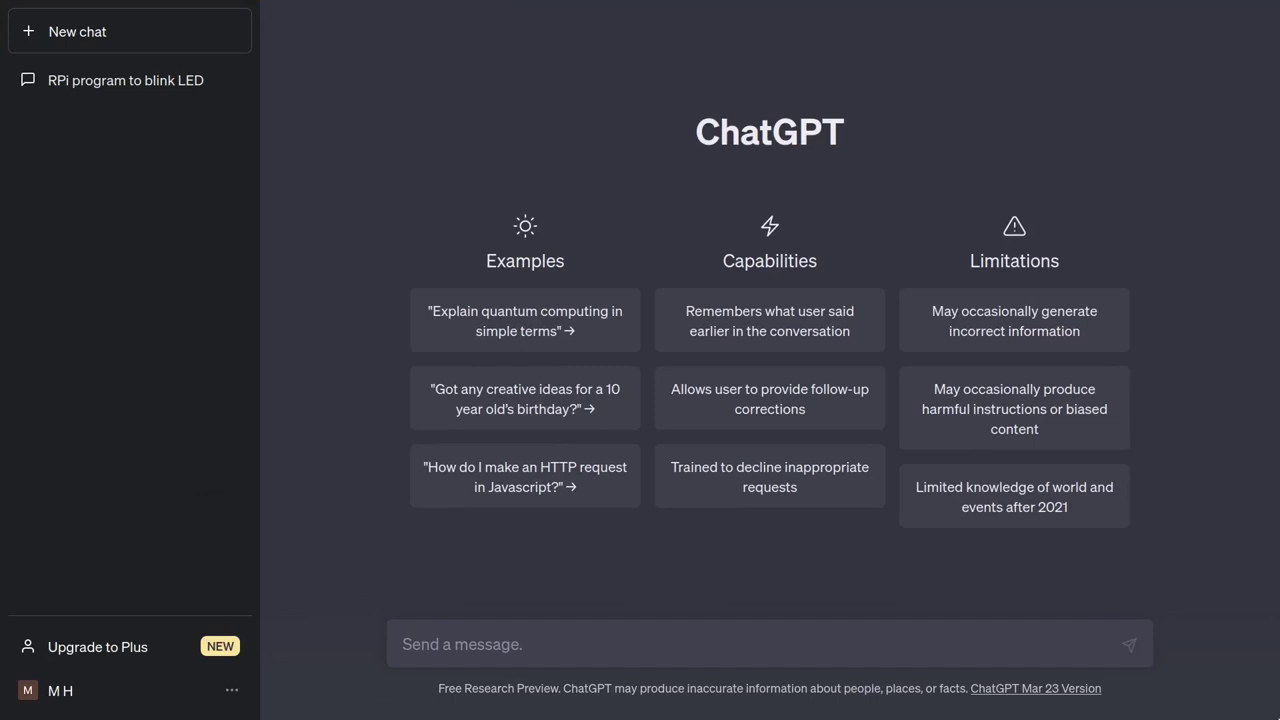
Step: Paste the original LED-blink and button request into a new chat and submit it
key(ctrl+v)
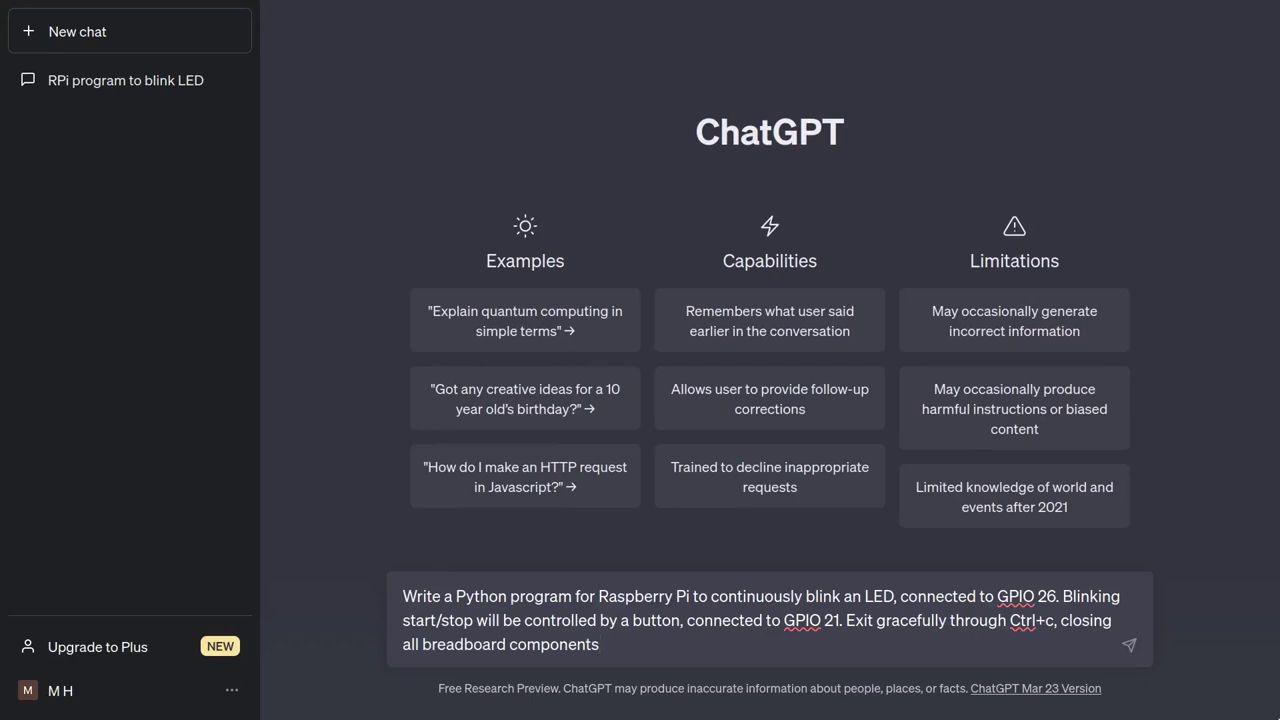
key(Return)
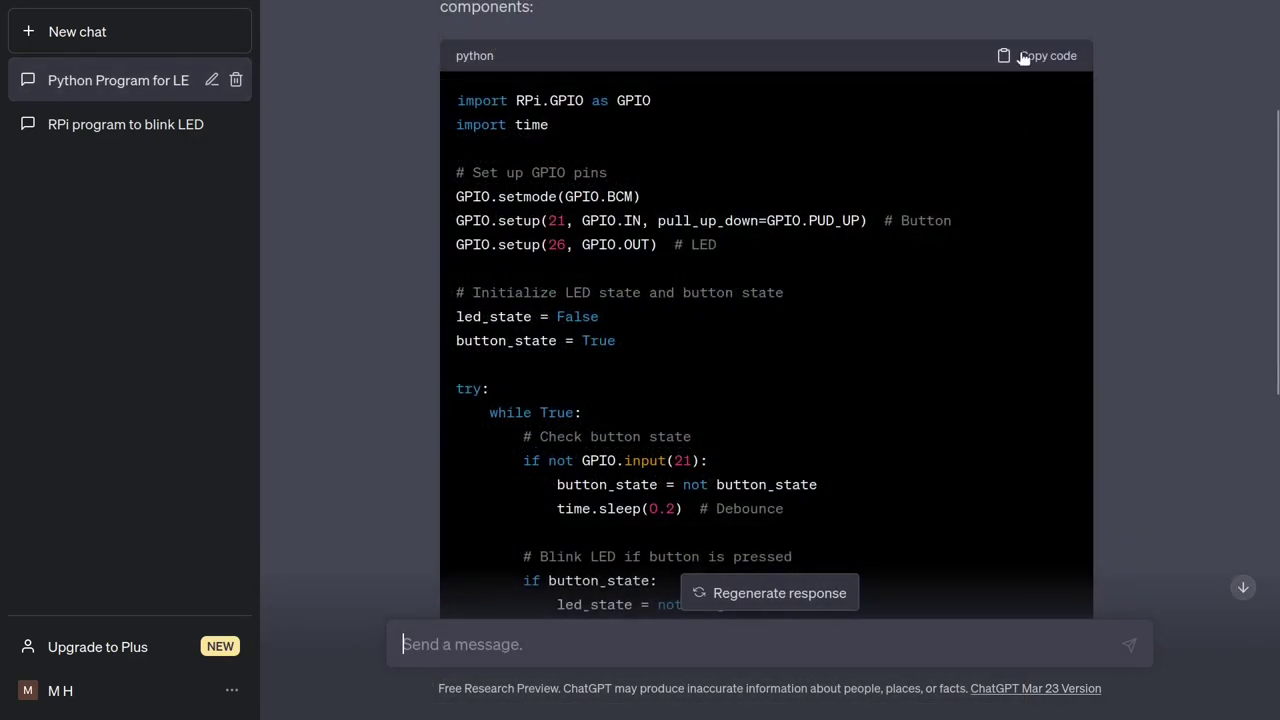
Step: Replace blink_led.py's contents with ChatGPT's new button-toggled blink code and save it
click(1025, 55)
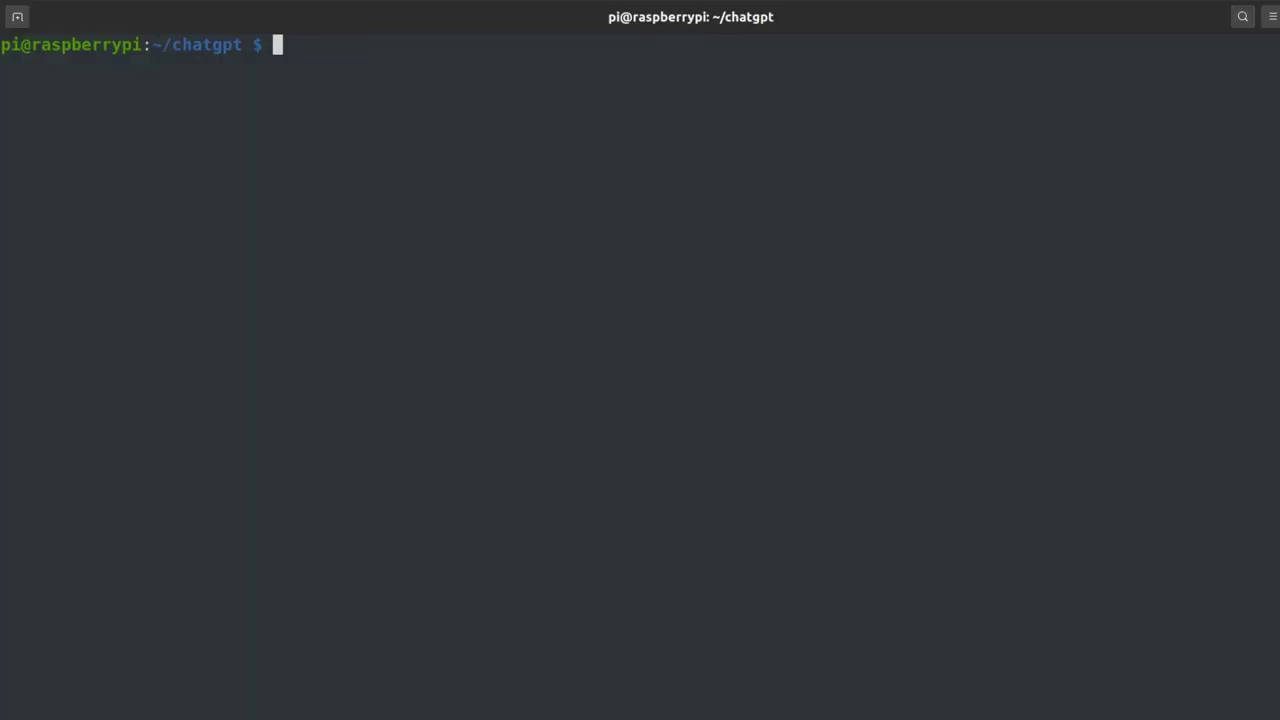
text(nano blink_led.py)
key(Return)
key(ctrl+shift+v)
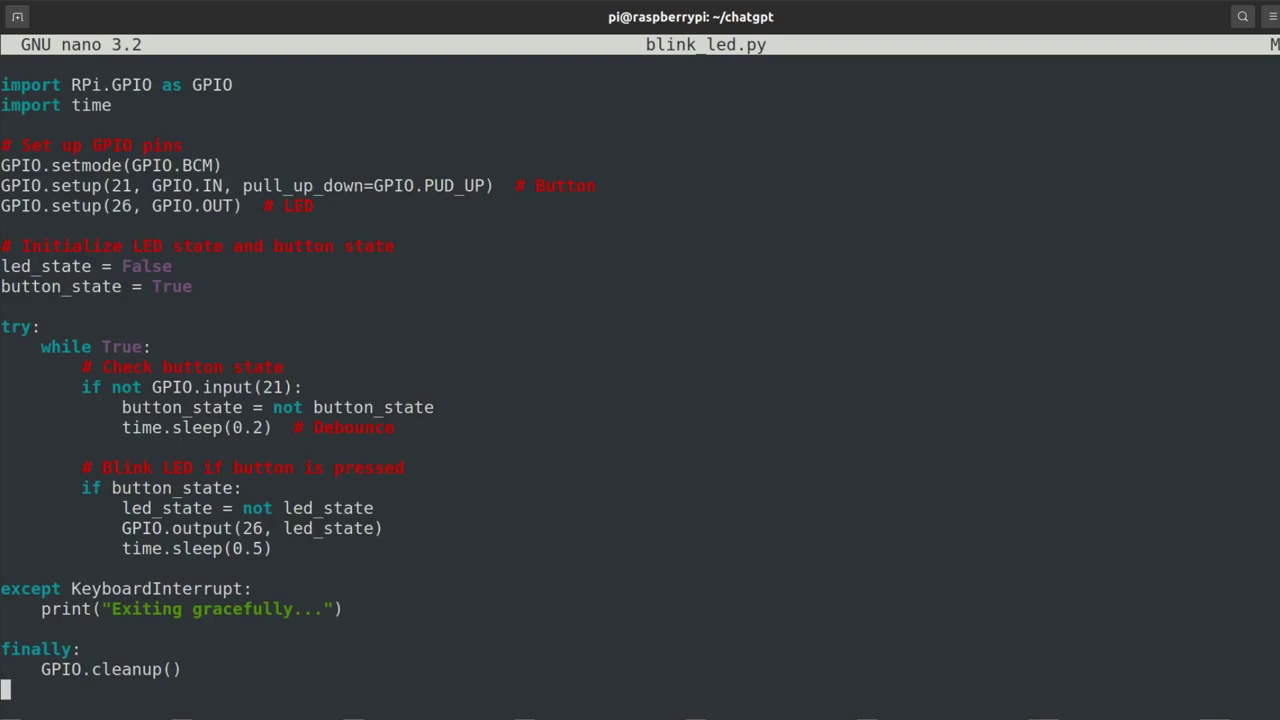
key(ctrl+x)
key(y)
key(Return)
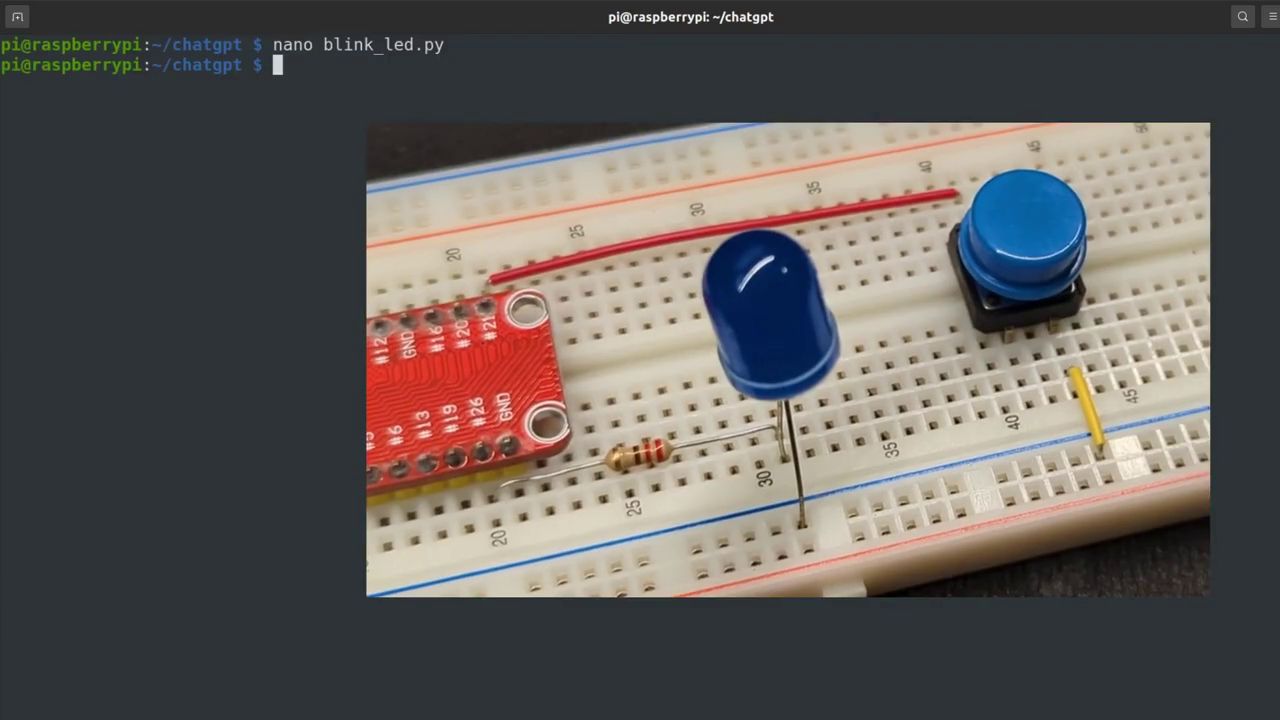
Step: Run python3 blink_led.py until stopped with 'Exiting gracefully...', then clear and reopen the file
text(python3 blink_led.py)
key(Return)
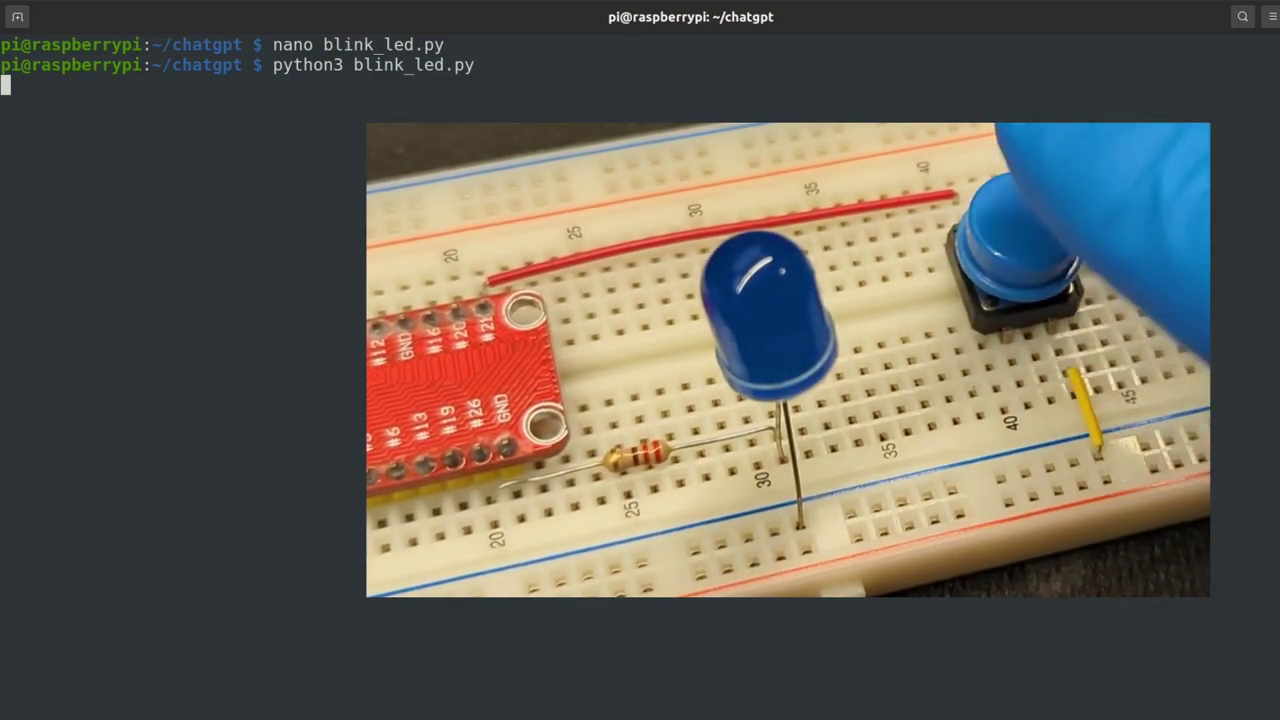
key(ctrl+c)
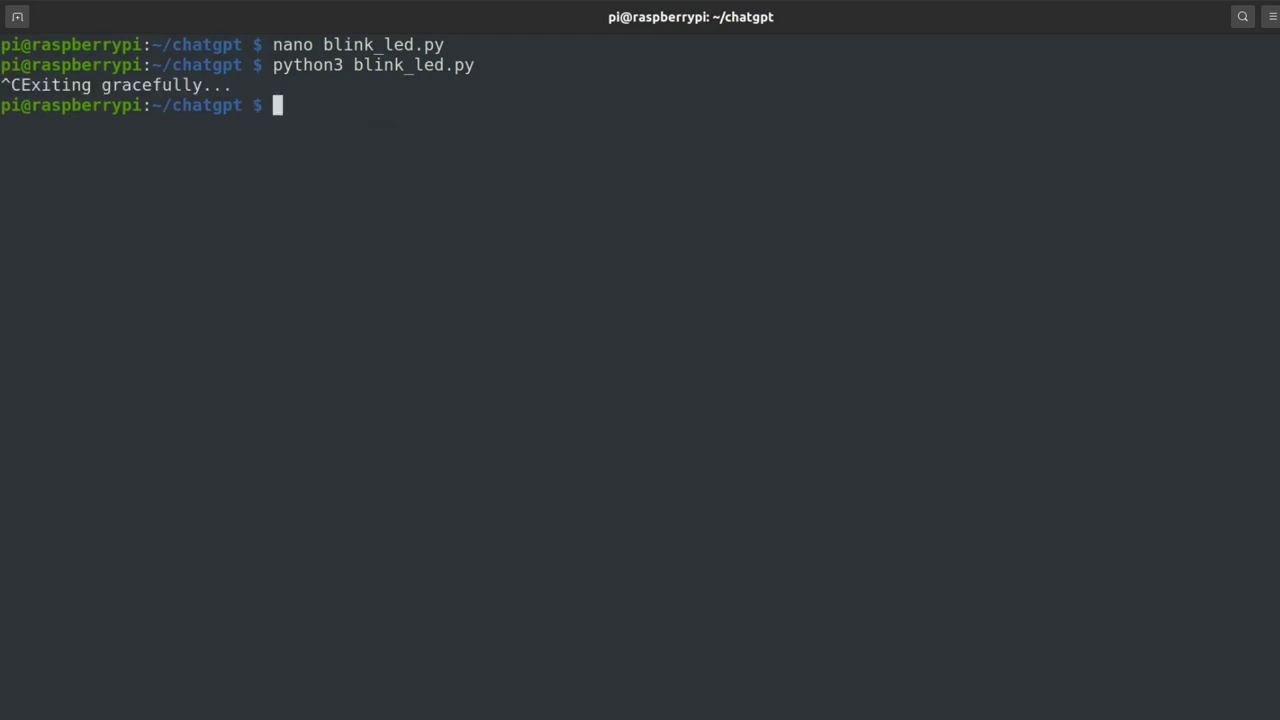
key(ctrl+l)
text(nano blink_led.py)
key(Return)
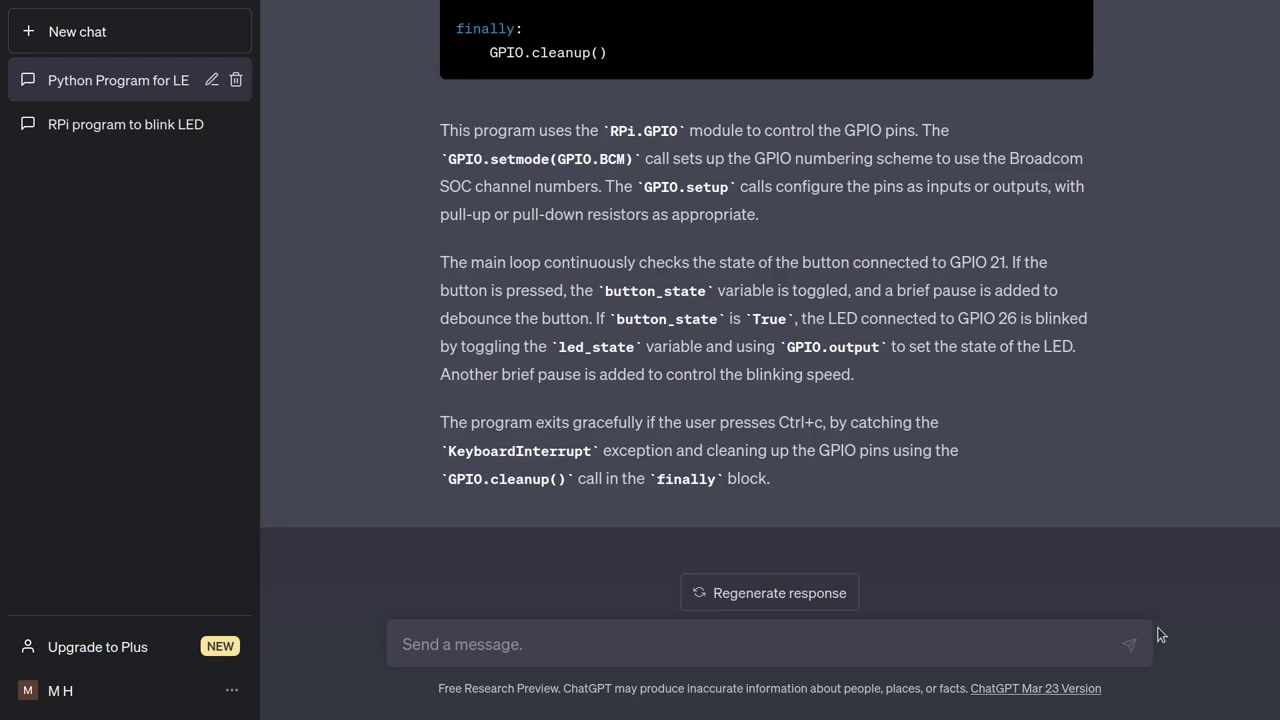
Step: Regenerate ChatGPT's answer to get version 2/2 of the blink program
click(722, 600)
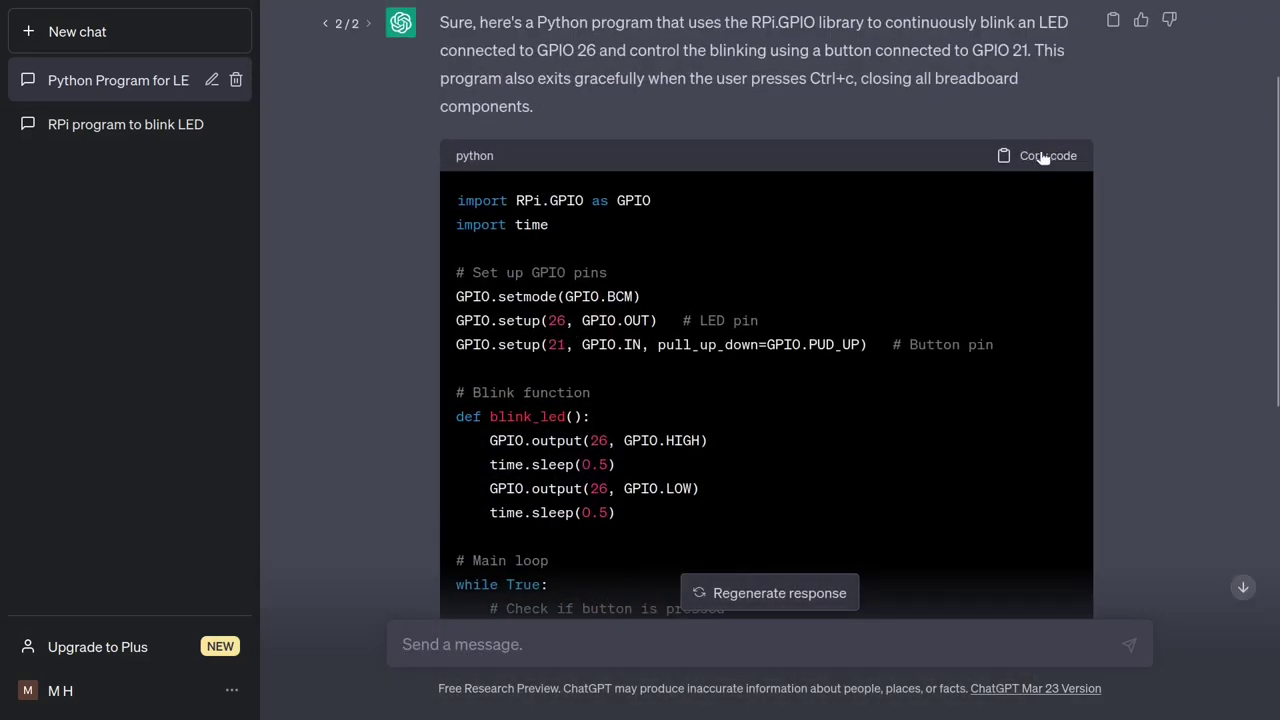
Step: Paste the regenerated button-polling code into blink_led.py and save it
click(1043, 157)
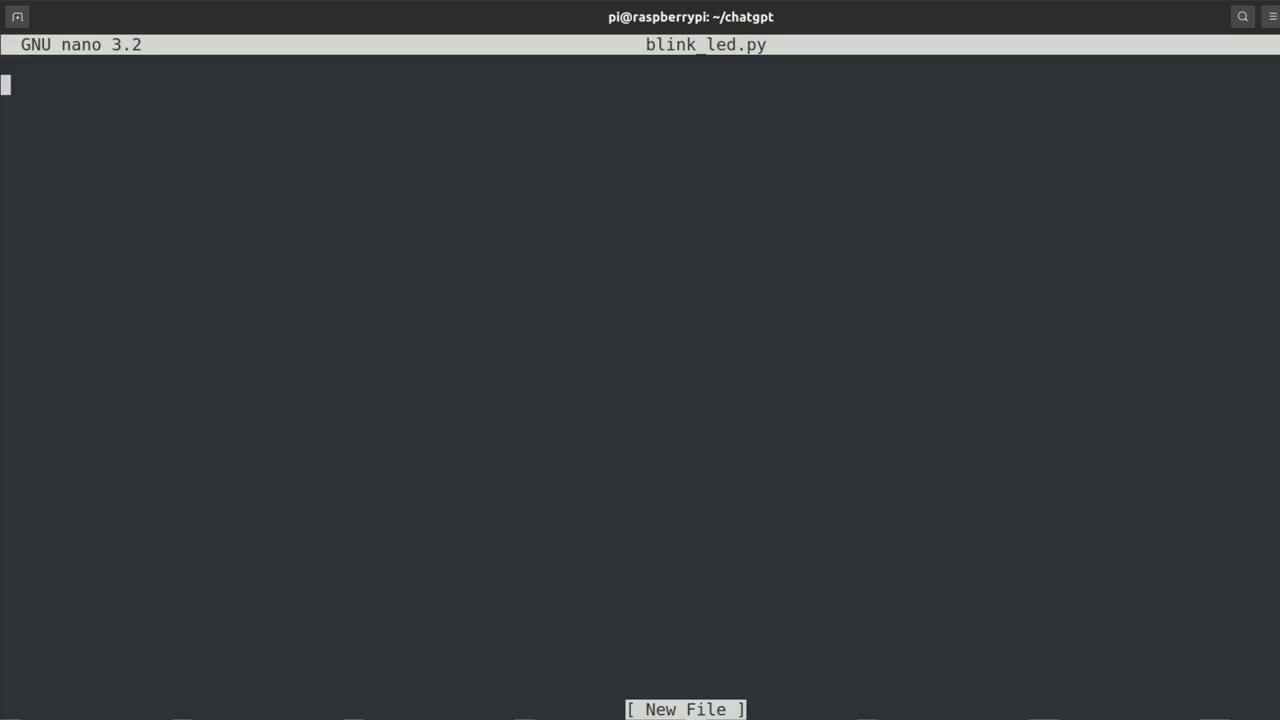
key(ctrl+shift+v)
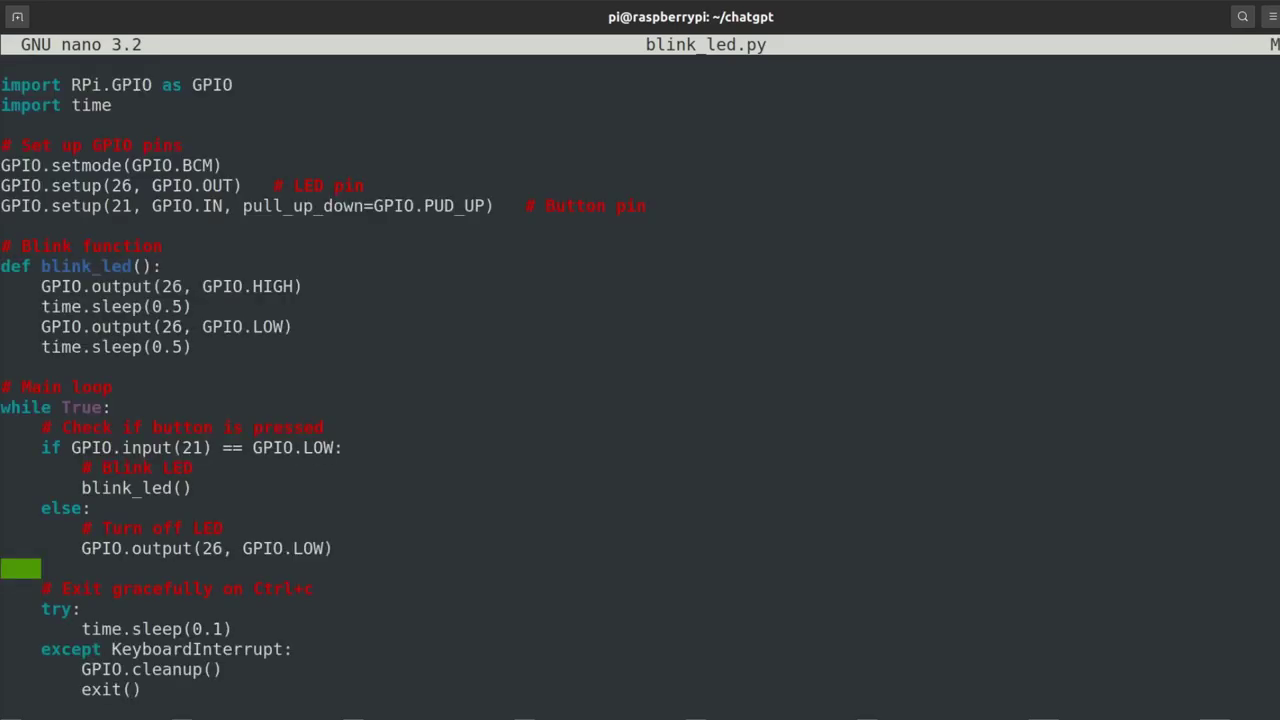
key(ctrl+x)
key(y)
key(Return)
Step: Run python3 blink_led.py, then interrupt it with Ctrl+C
text(python3 blink_led.py)
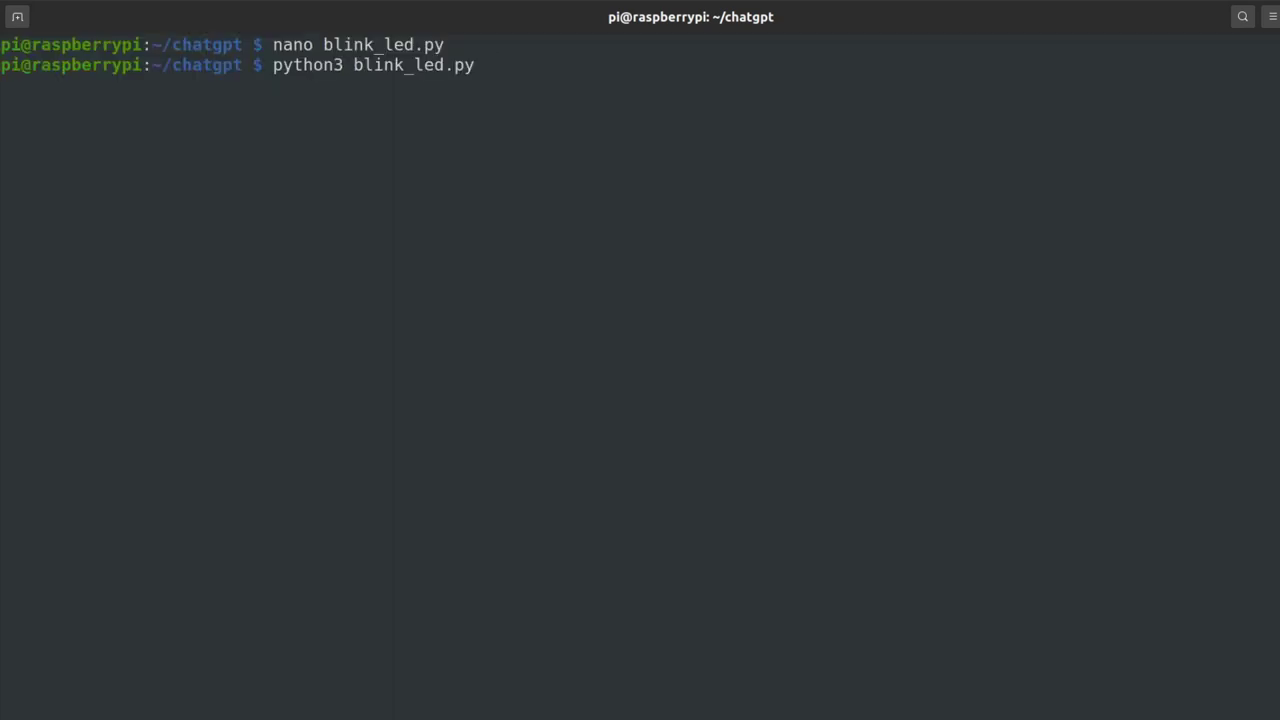
key(Return)
key(ctrl+c)
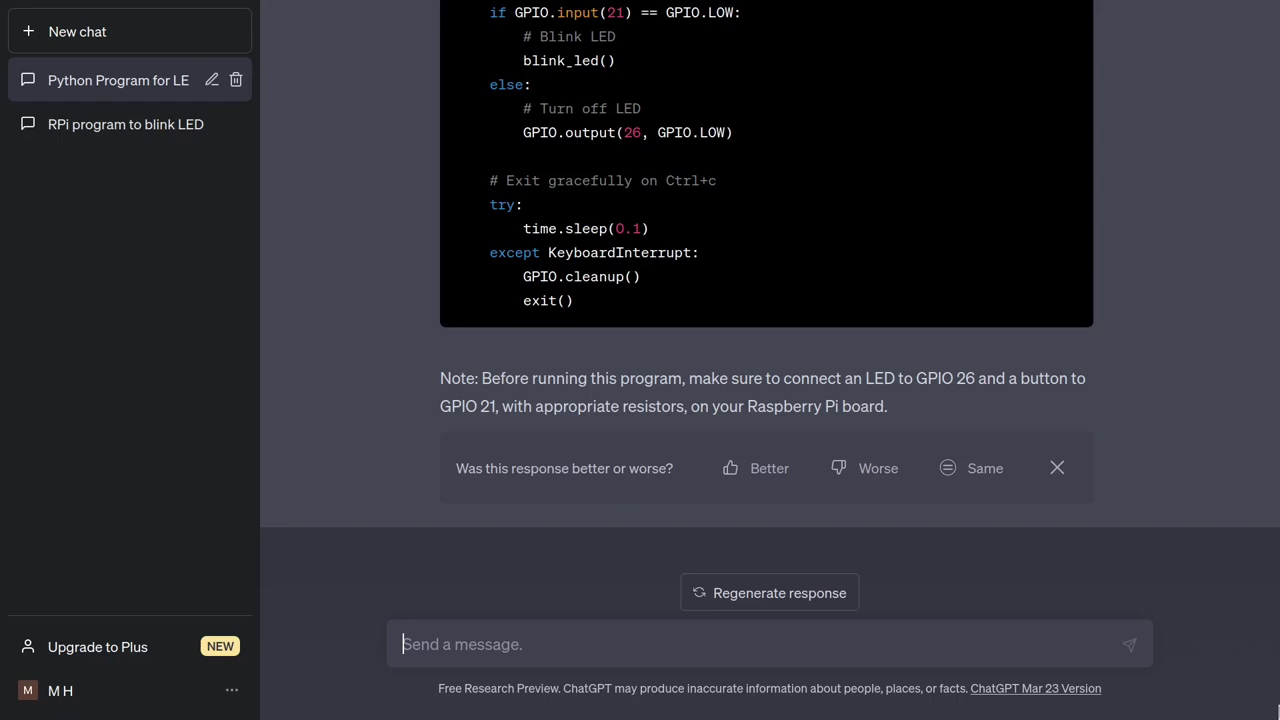
Step: Report that the LED only blinks while the button is held, and ask for press-to-toggle blinking
text(LED only blinks while I hold the button. I want to control blinking through button pres)
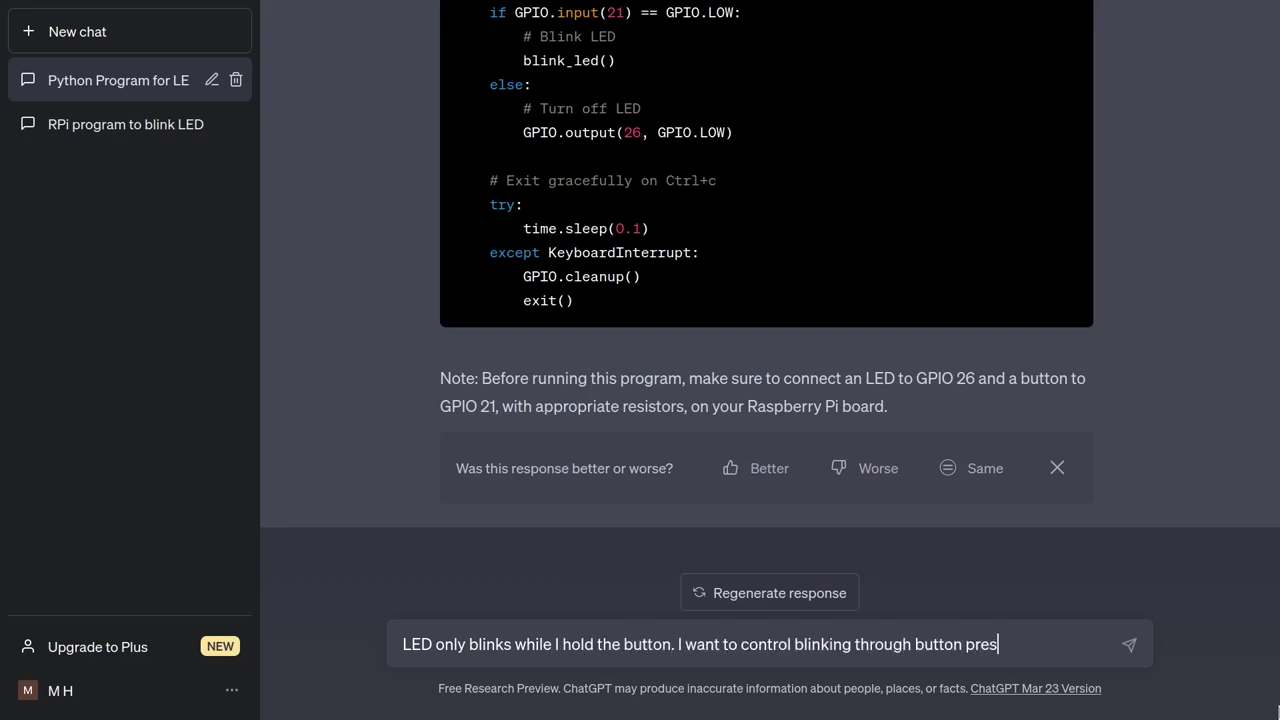
text(ses, not holds)
key(Return)
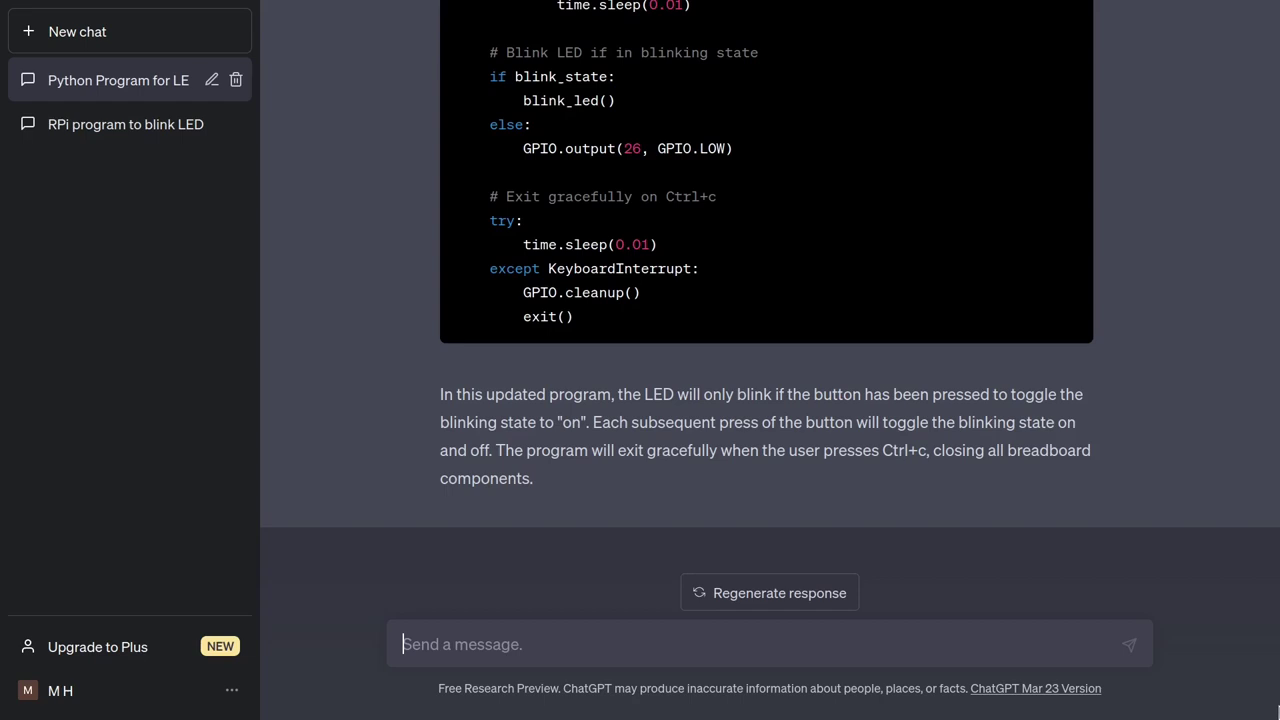
Step: Tell ChatGPT that the button pressing outcome is very inconsistent
text(Button)
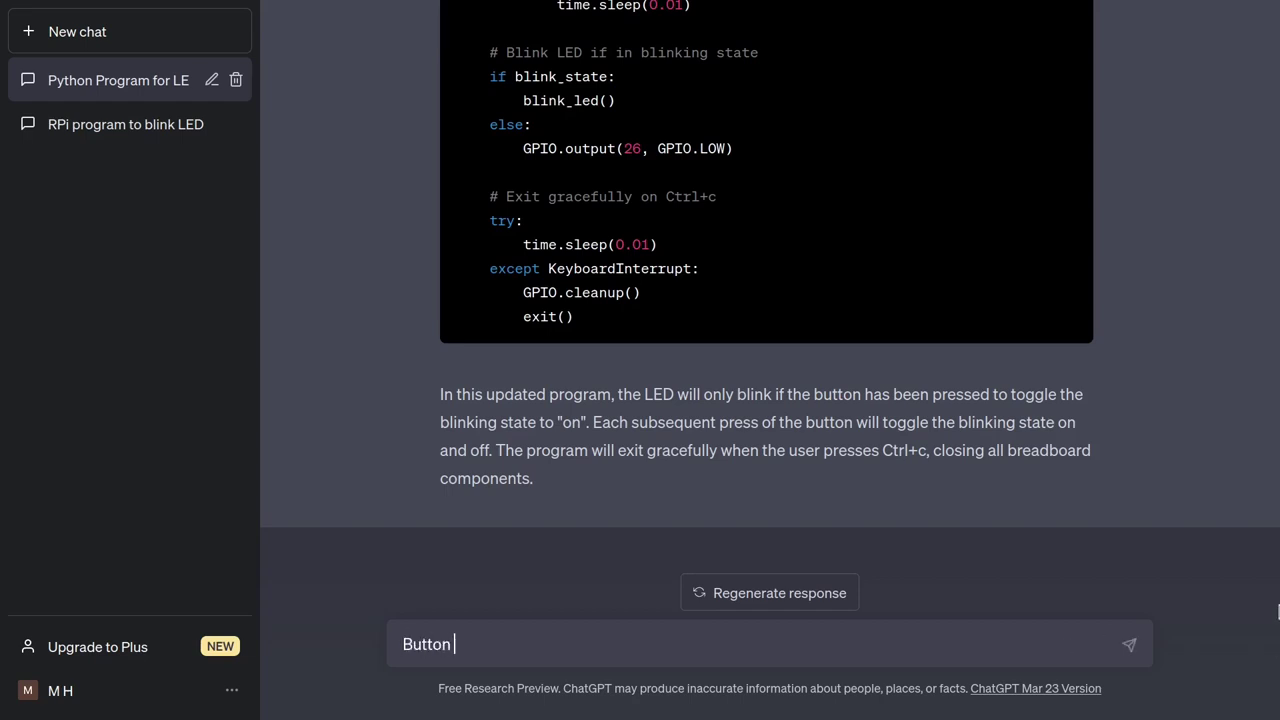
text( pressing outcome is very inconsistent)
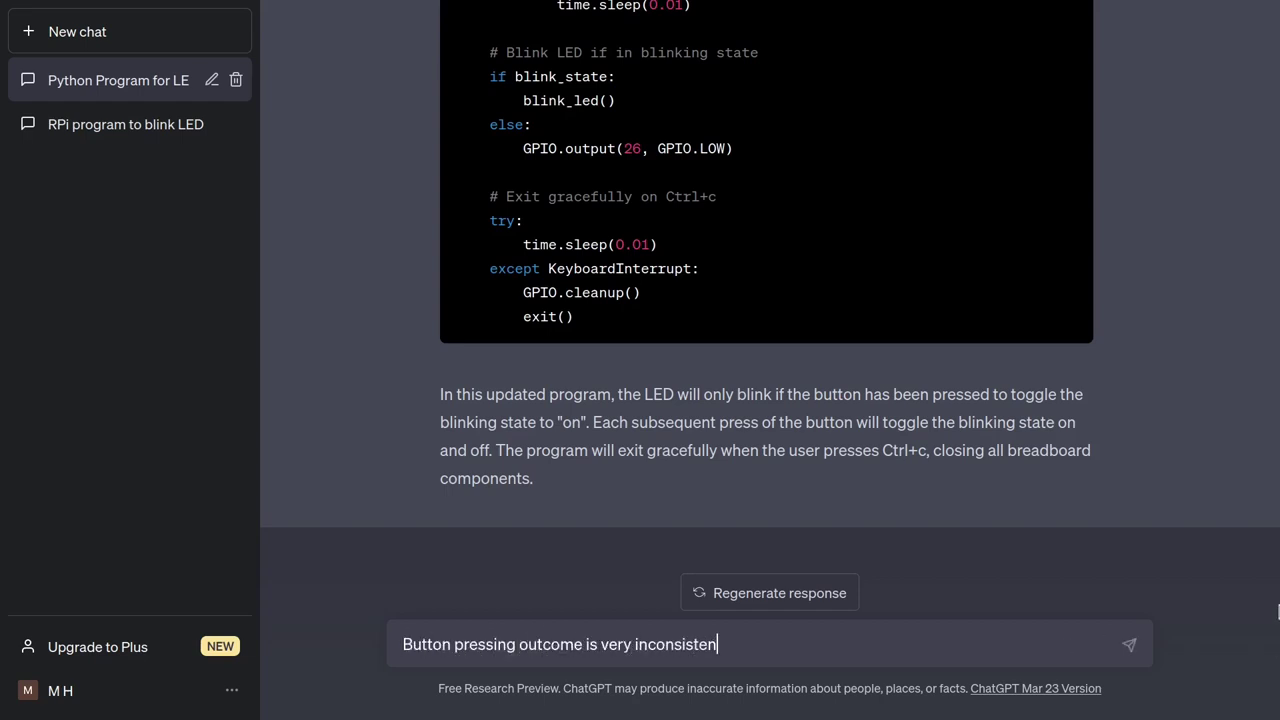
key(Return)
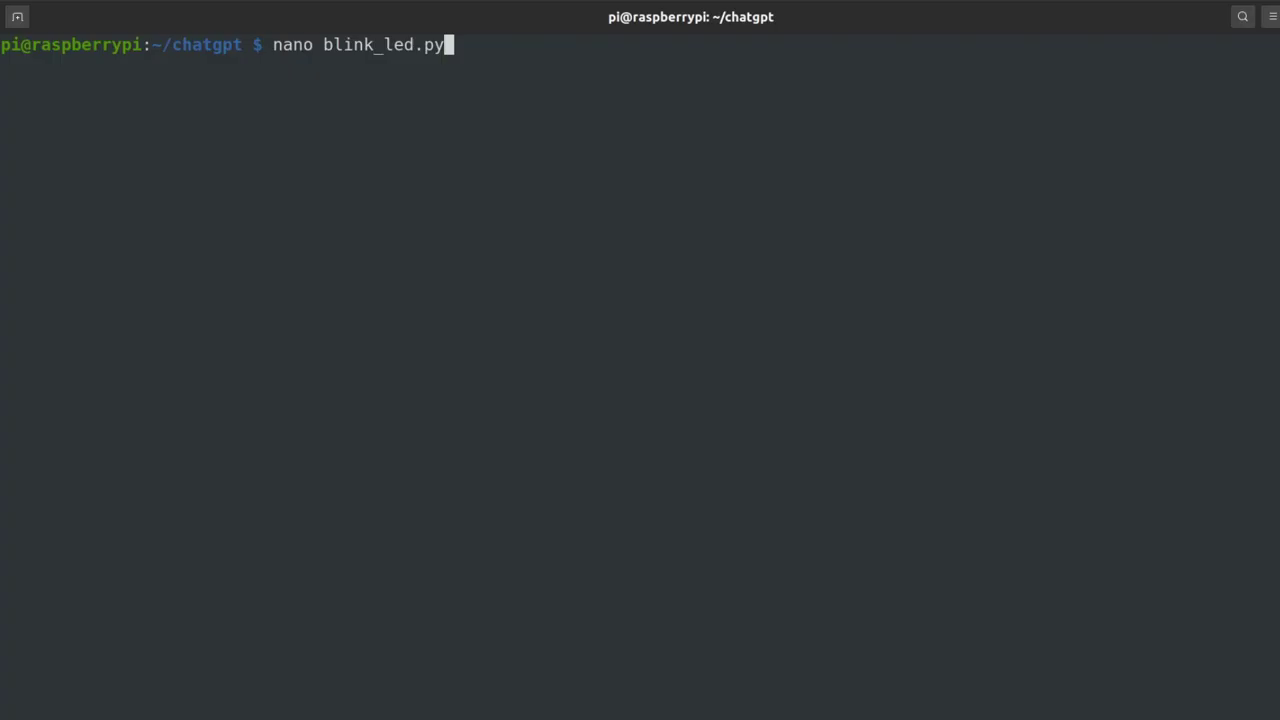
Step: Save the debounced code into blink_led.py and run it with python3
key(Return)
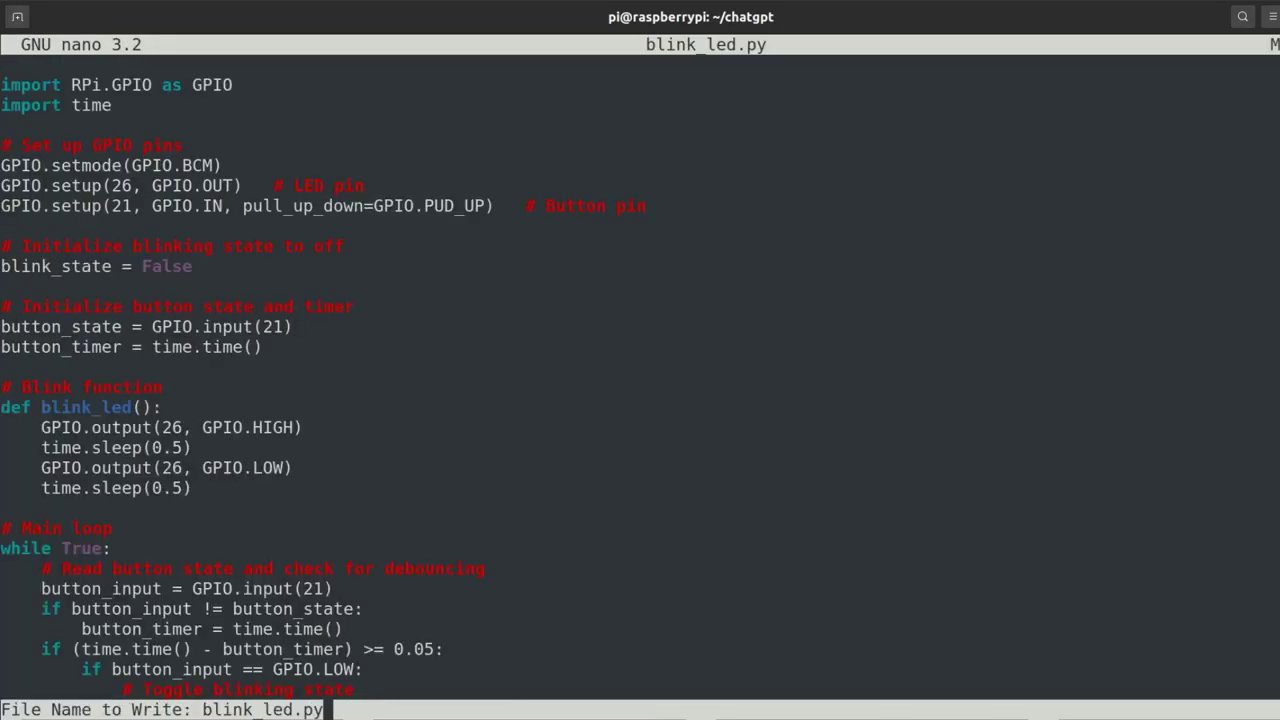
key(ctrl+x)
text(python3 blink_led.py)
key(Return)
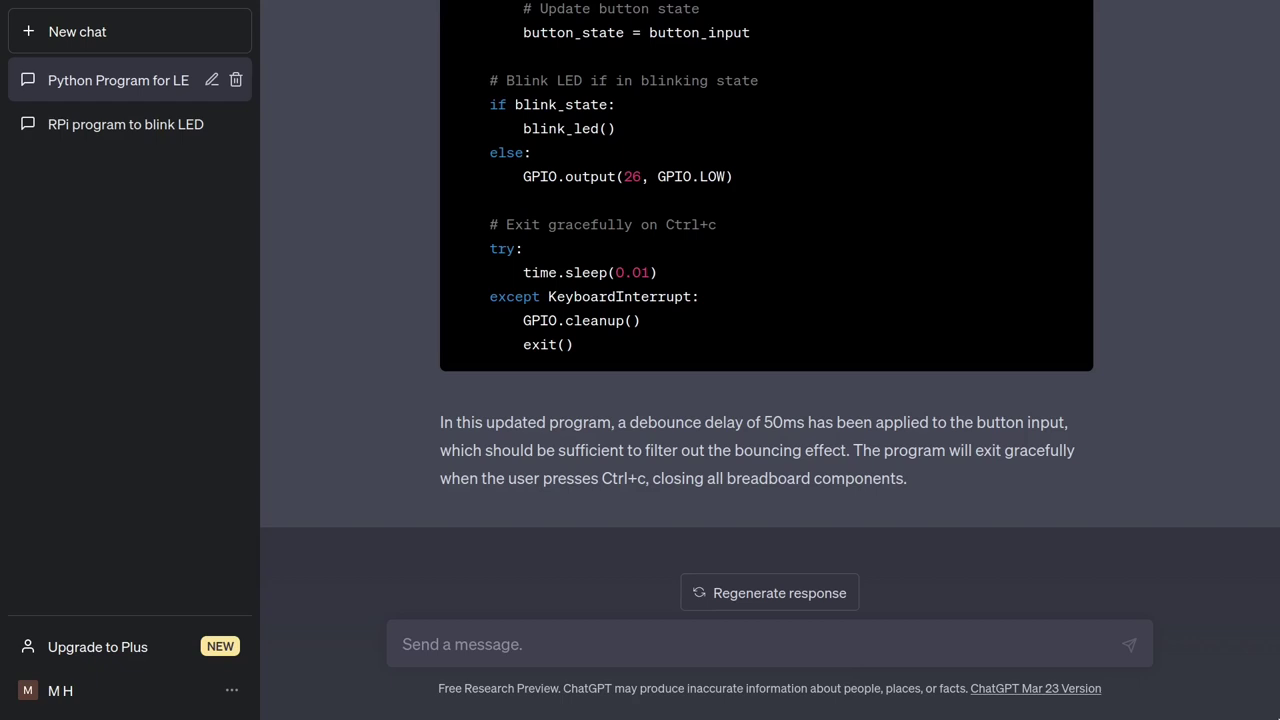
Step: Ask ChatGPT to rewrite the program using another library
text(Rewrite the program using another library)
key(Return)
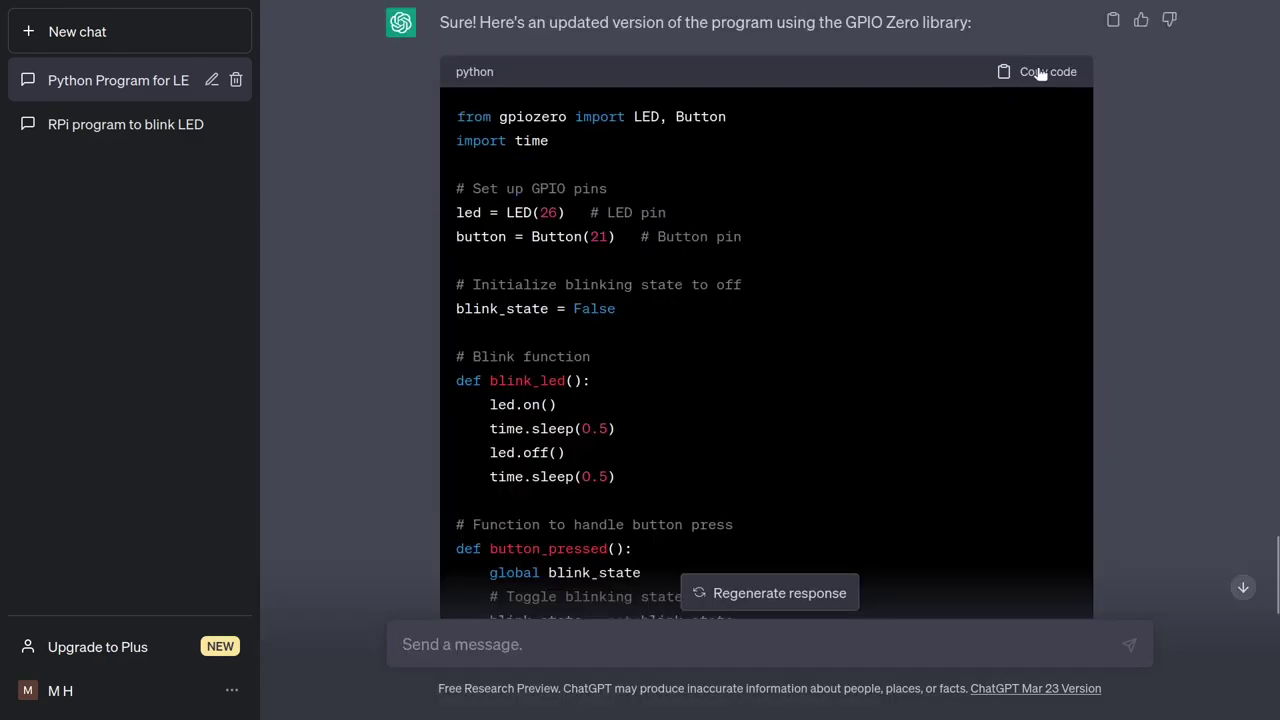
Step: Put the GPIO Zero code into blink_led.py, run it with python3, then stop it
click(1040, 73)
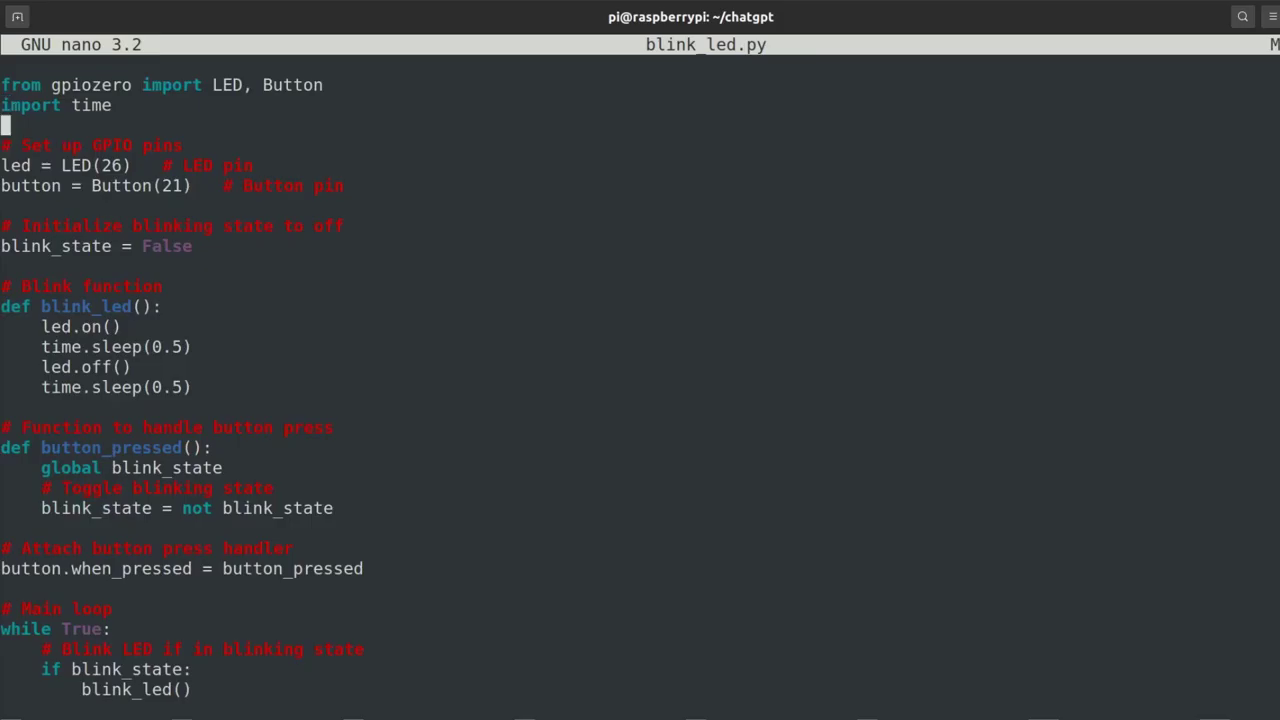
key(ctrl+x)
text(python3 blink_led.py)
key(Return)
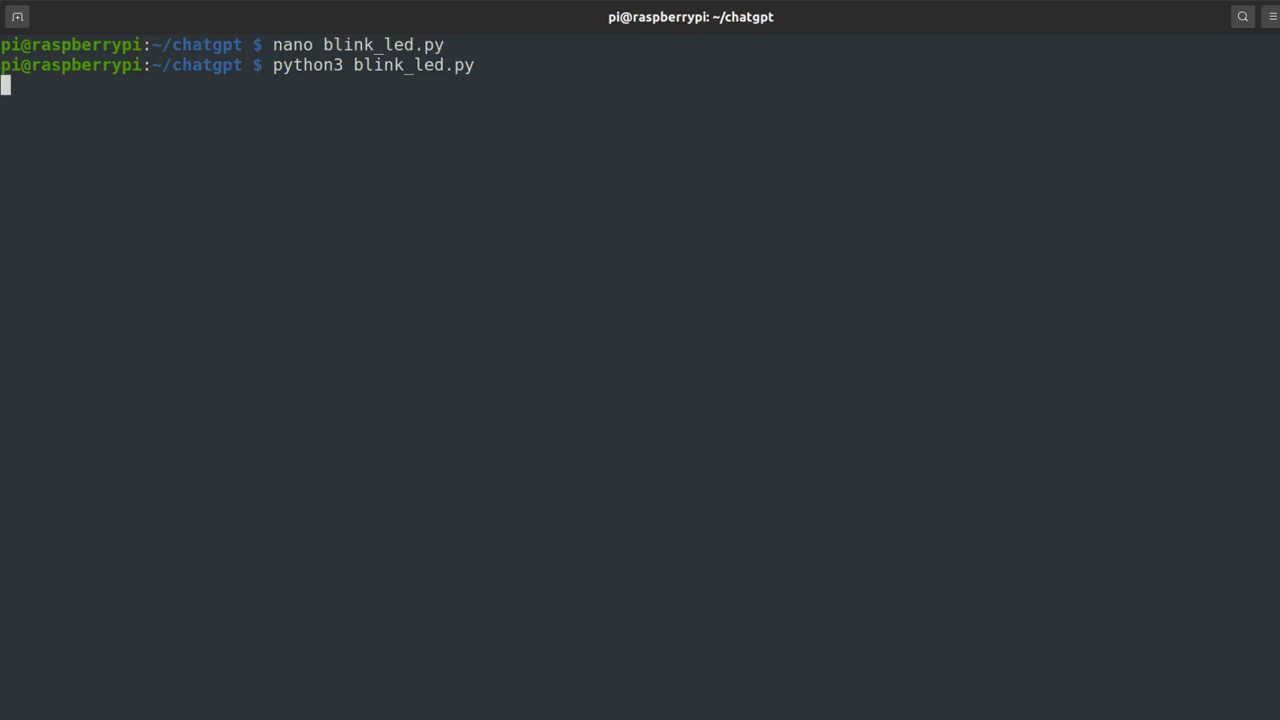
key(ctrl+c)
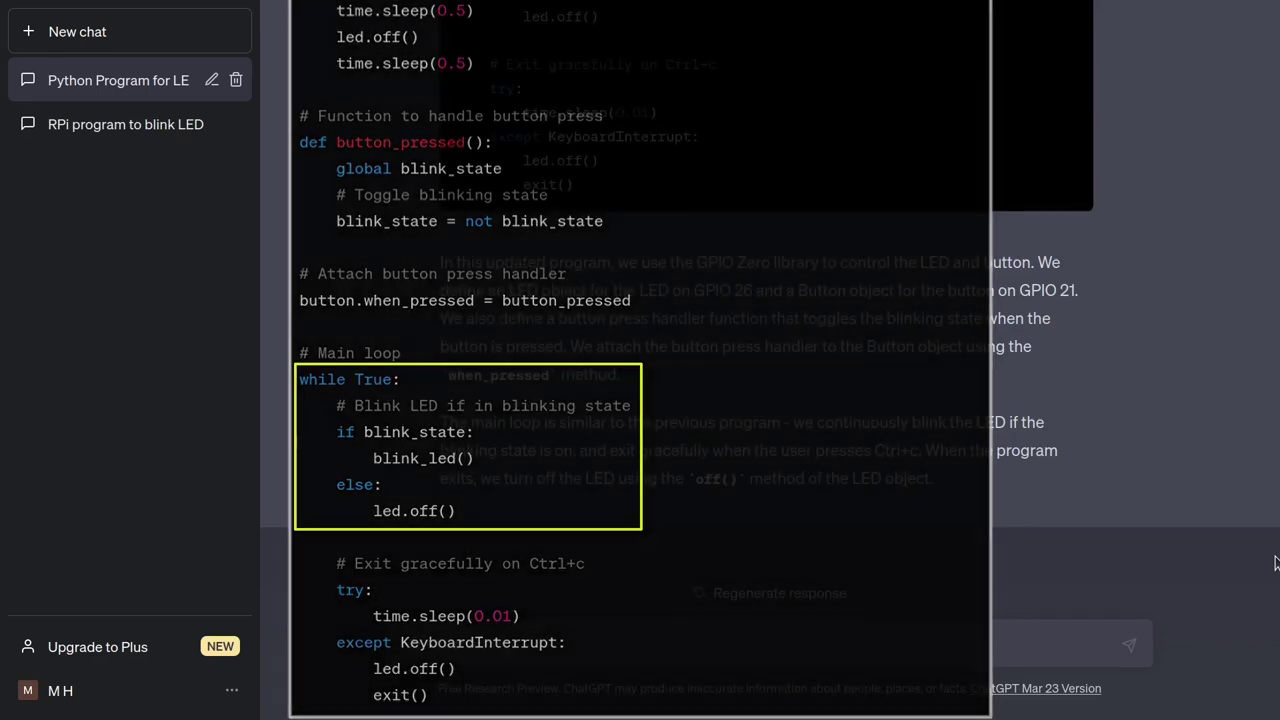
Step: Start typing a rewrite request ('Rewri') in the ChatGPT message box
text(Rewri)
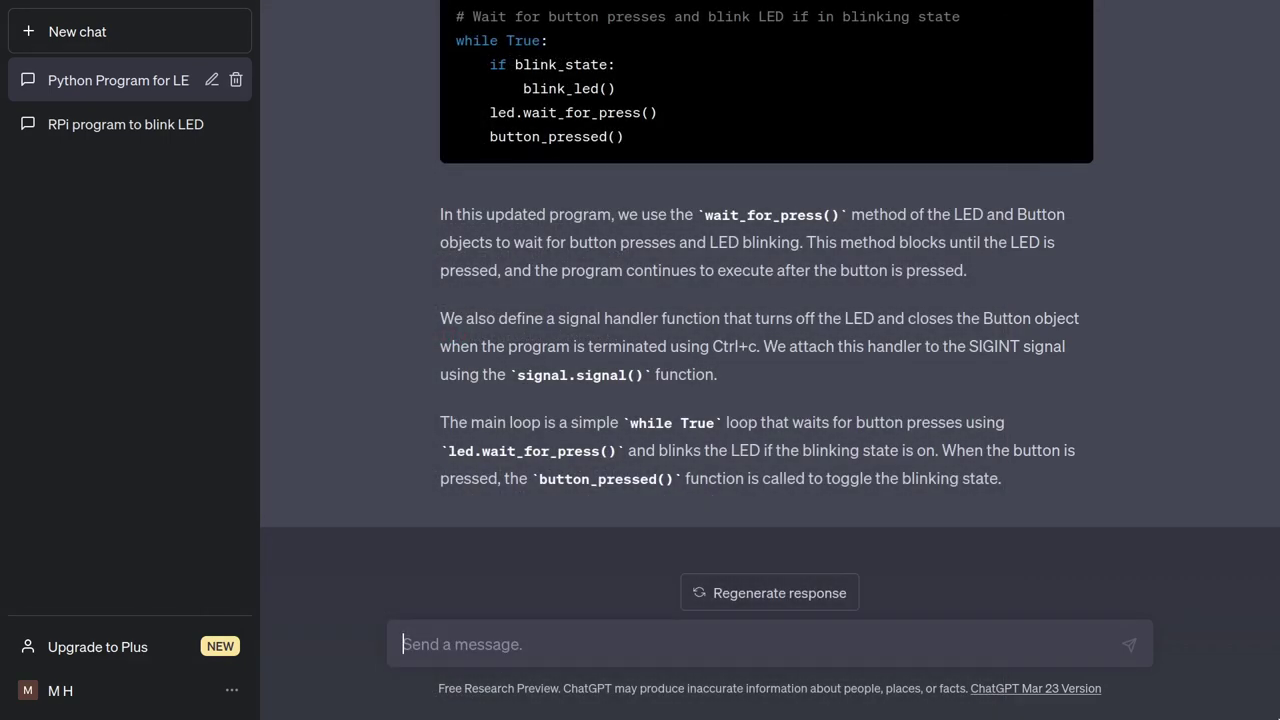
Step: Send 'I don't want any loops!', then draft 'Simplify the program without losing any functionality'
text(I don)
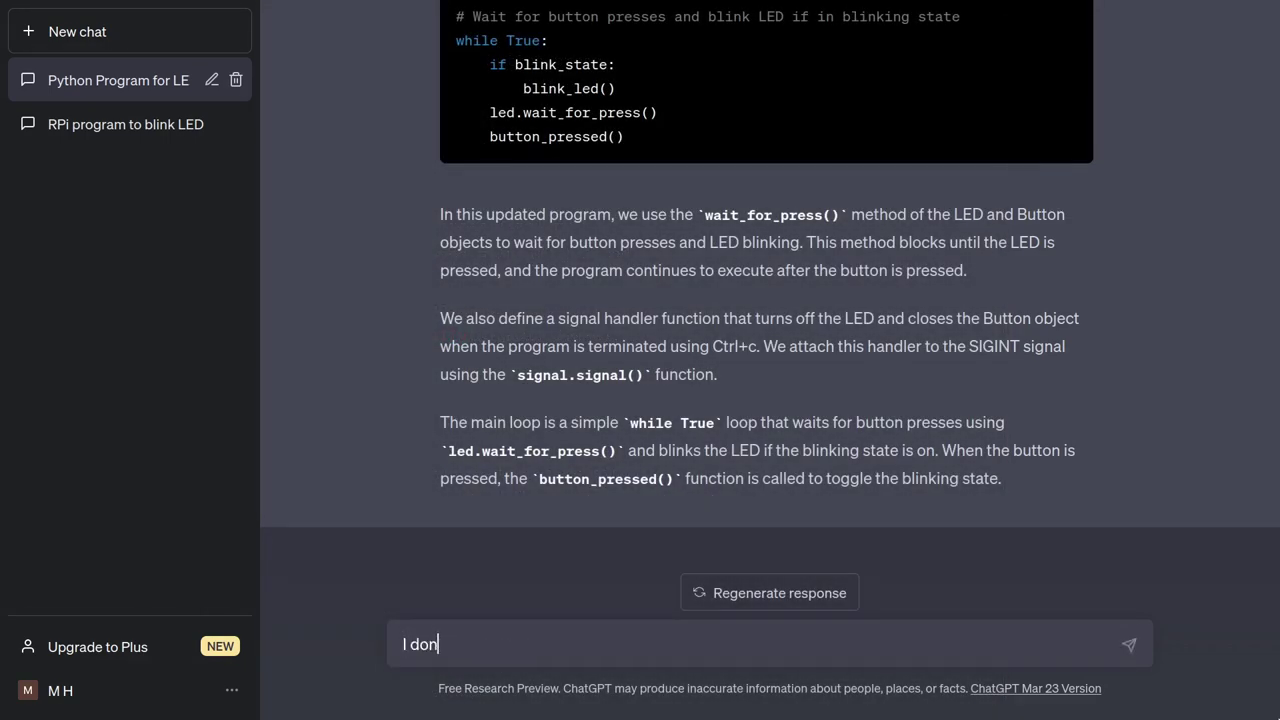
text('t want any loops!)
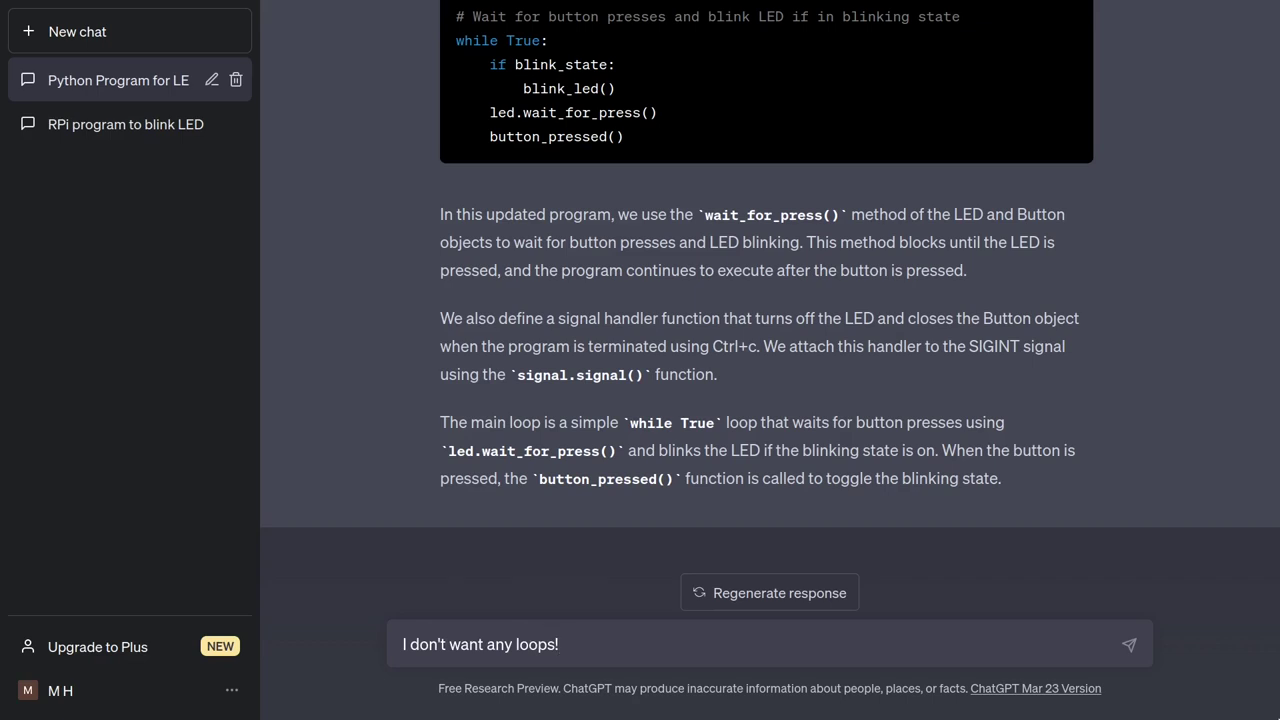
key(Return)
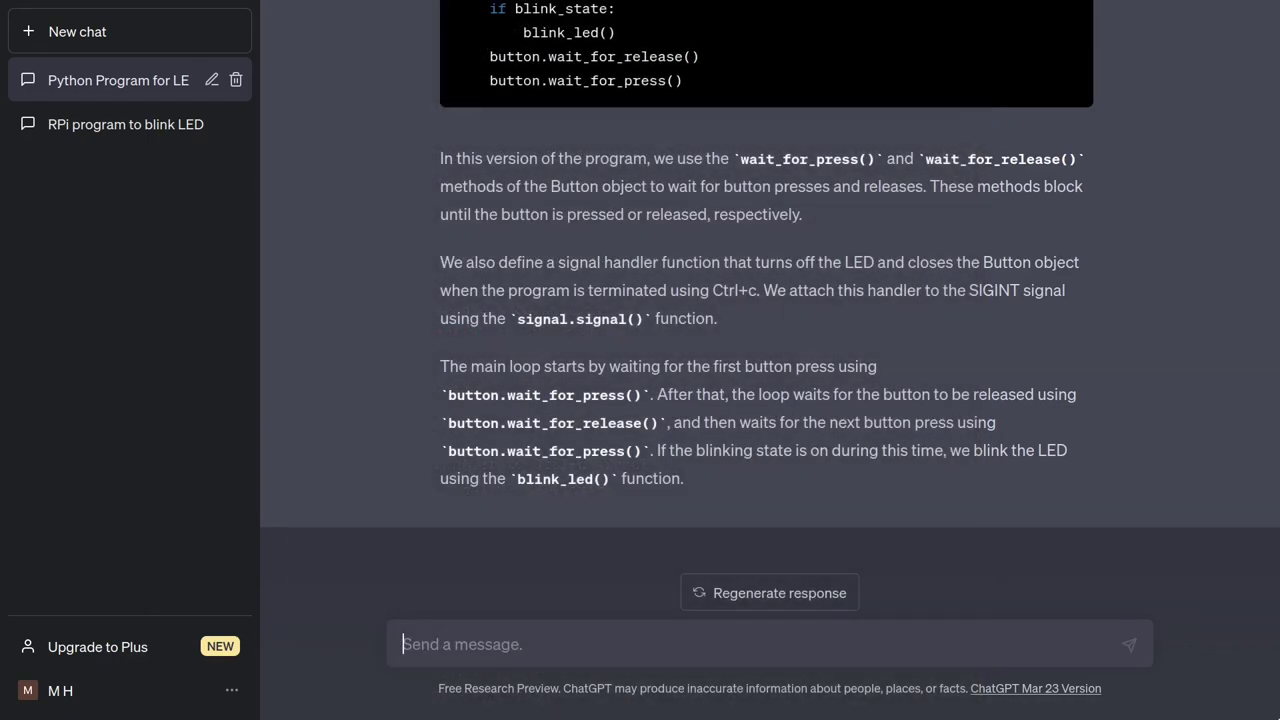
text(Simplify the program without losing any functionality)
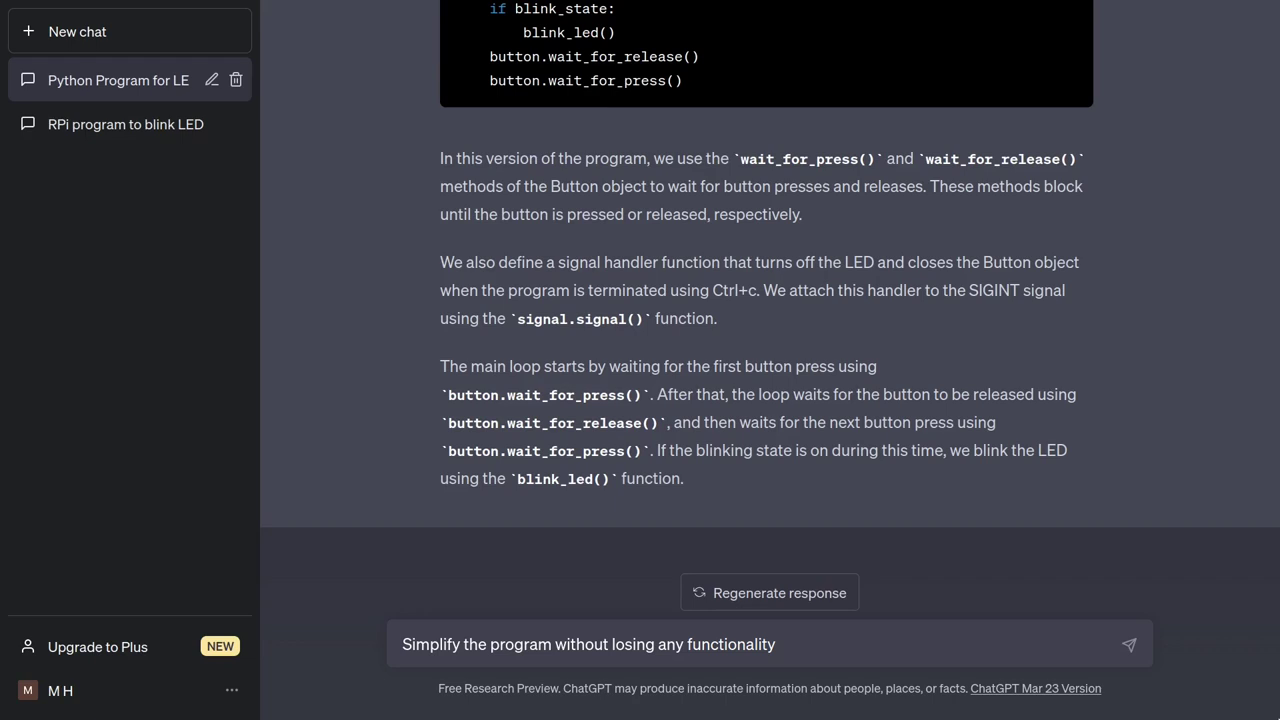
Step: Send the request to simplify the program without losing any functionality
key(Return)
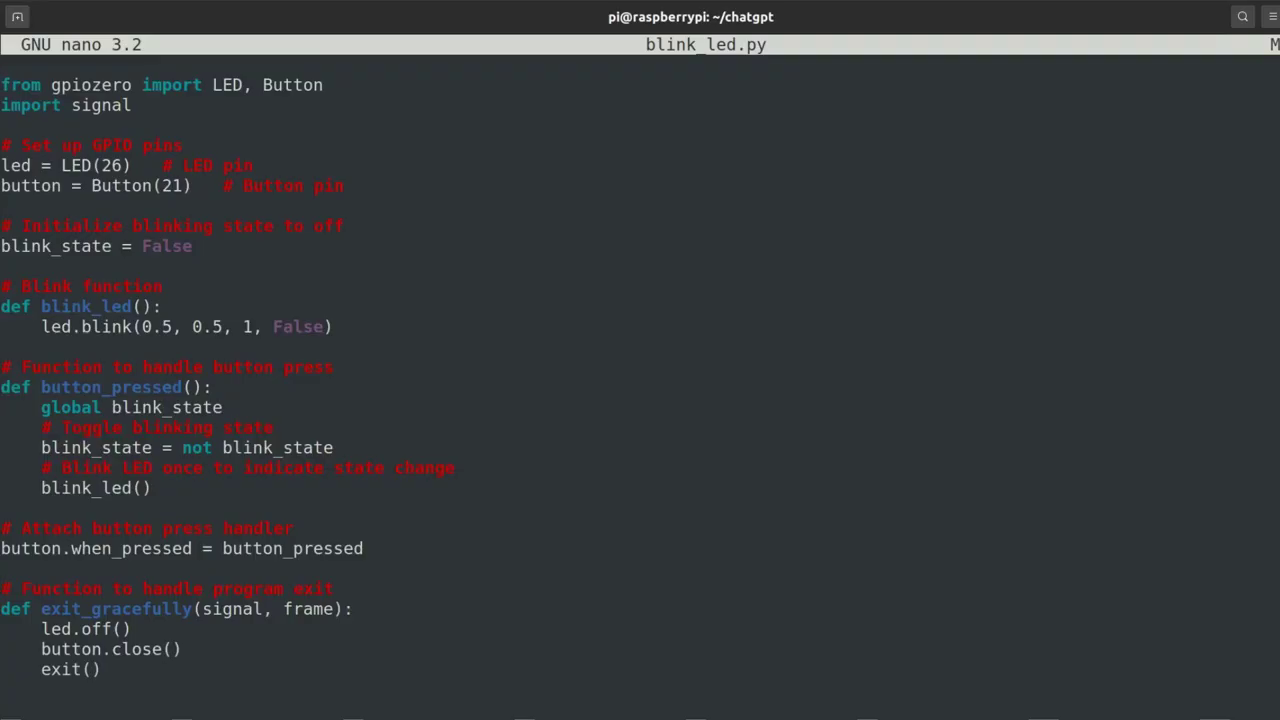
Step: Save the simplified code to blink_led.py and exit nano
key(ctrl+x)
key(y)
key(Return)
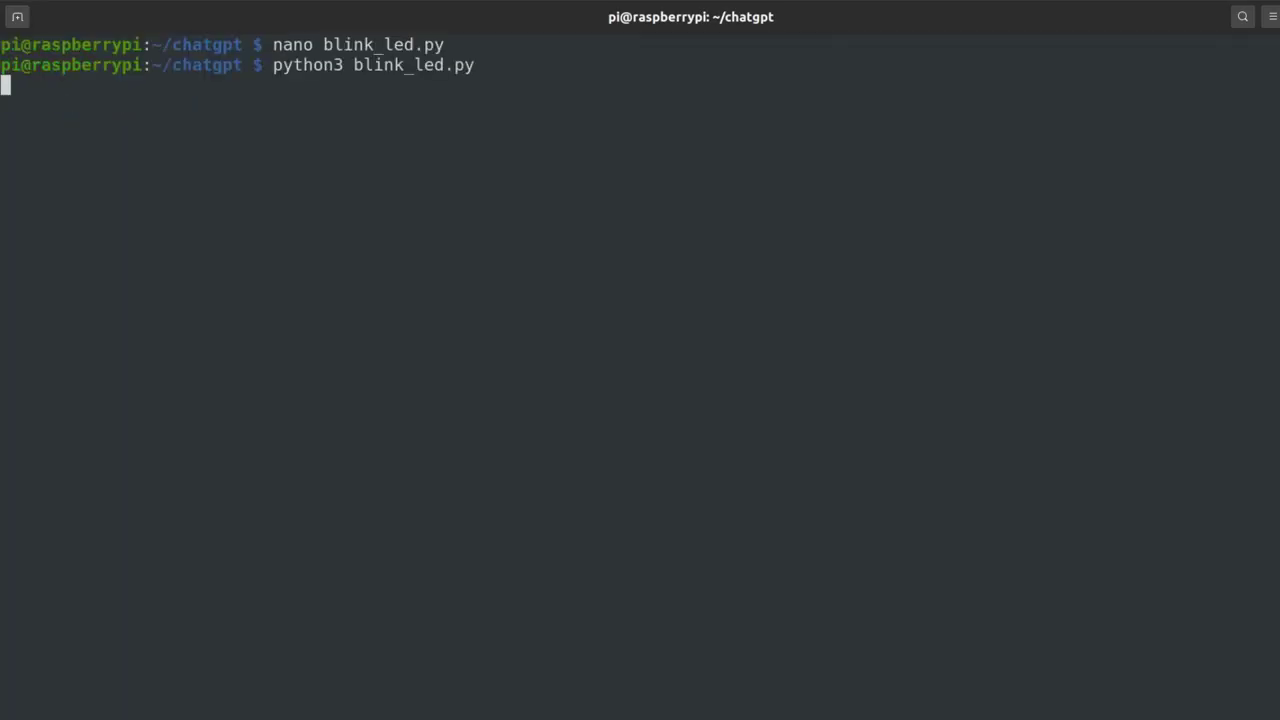